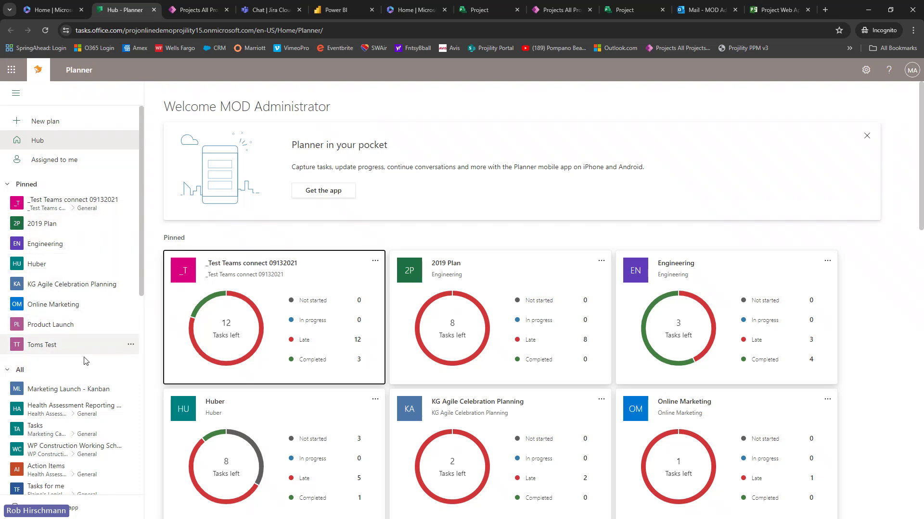
Open the Marketing Launch - Kanban plan and review its grid, charts and schedule views, ending back in the grid.
click(74, 393)
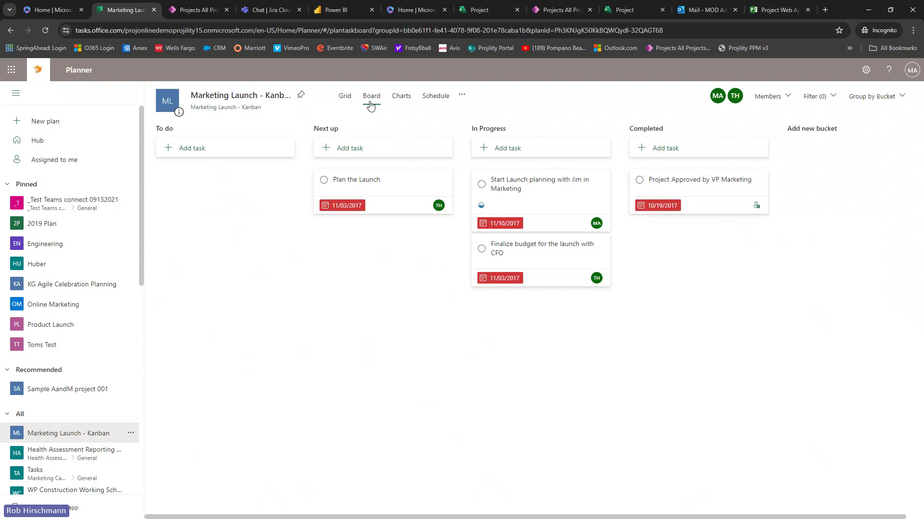
click(345, 98)
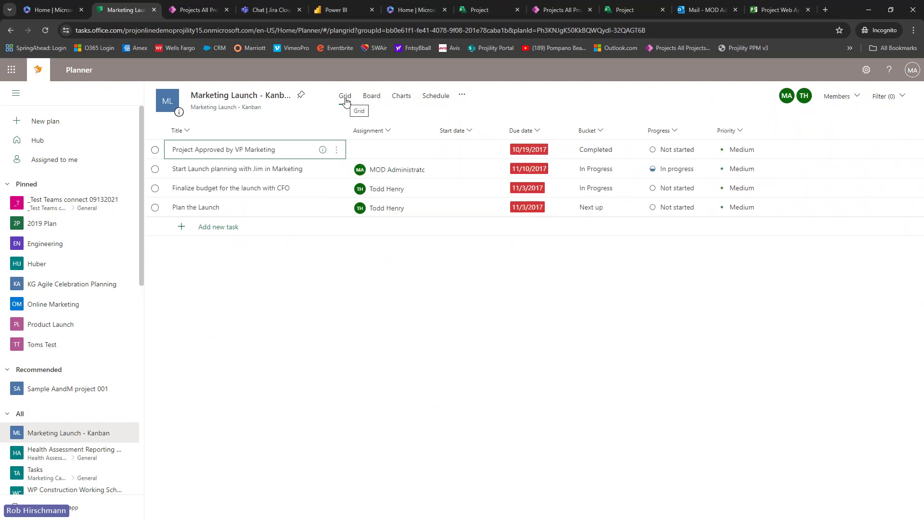
click(402, 99)
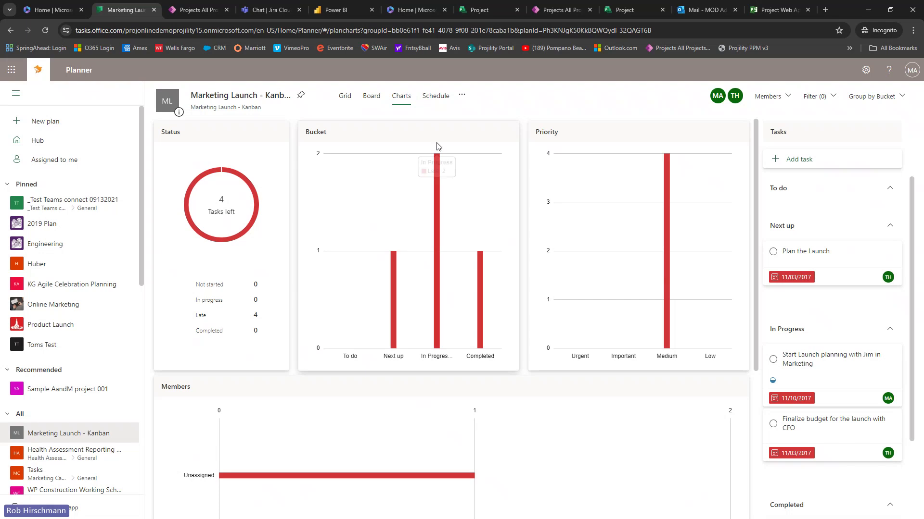
click(441, 103)
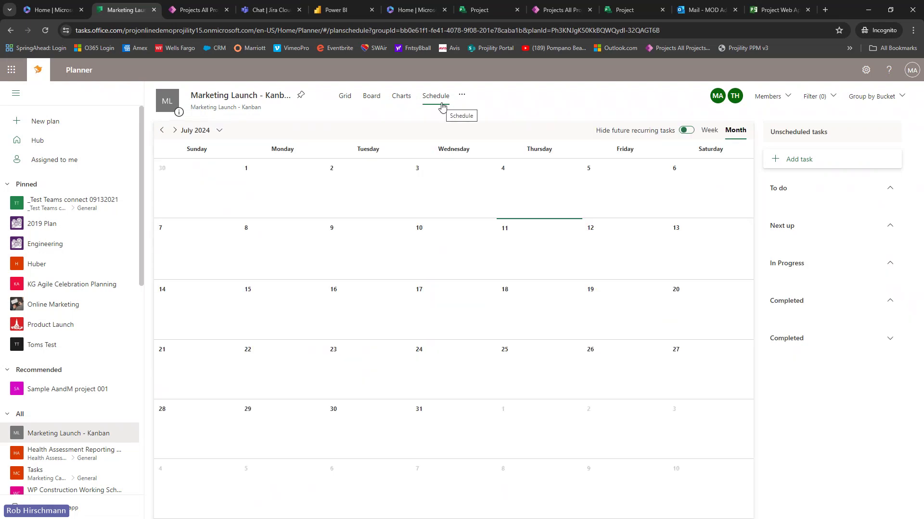
click(351, 99)
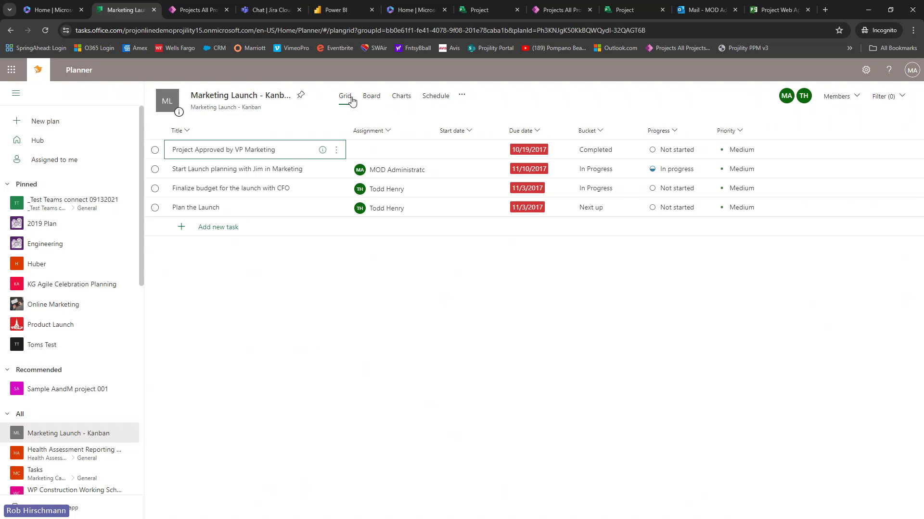
Switch to the Project app and open the favorite plan Update Website contents.
click(12, 69)
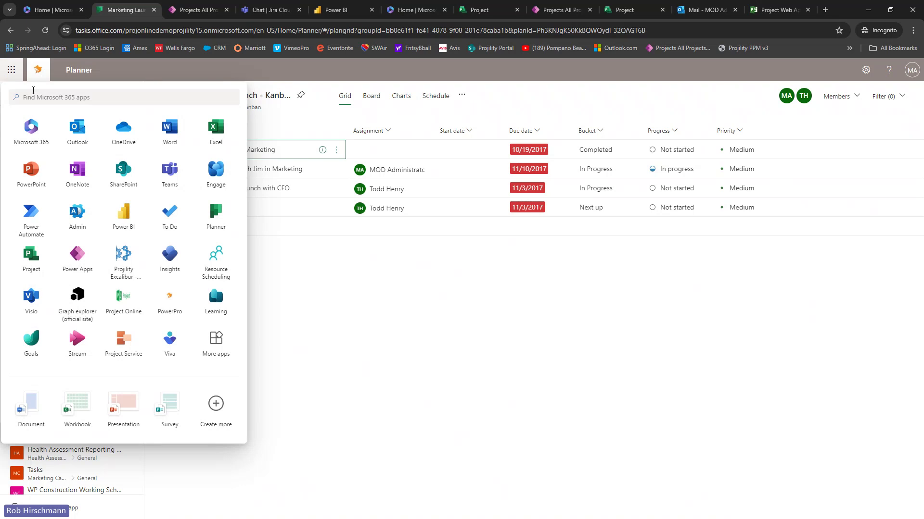
click(30, 258)
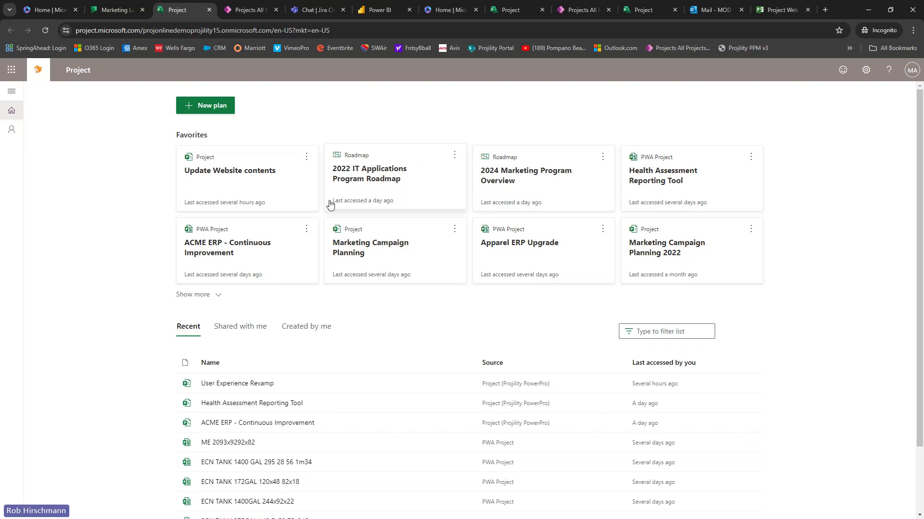
click(229, 170)
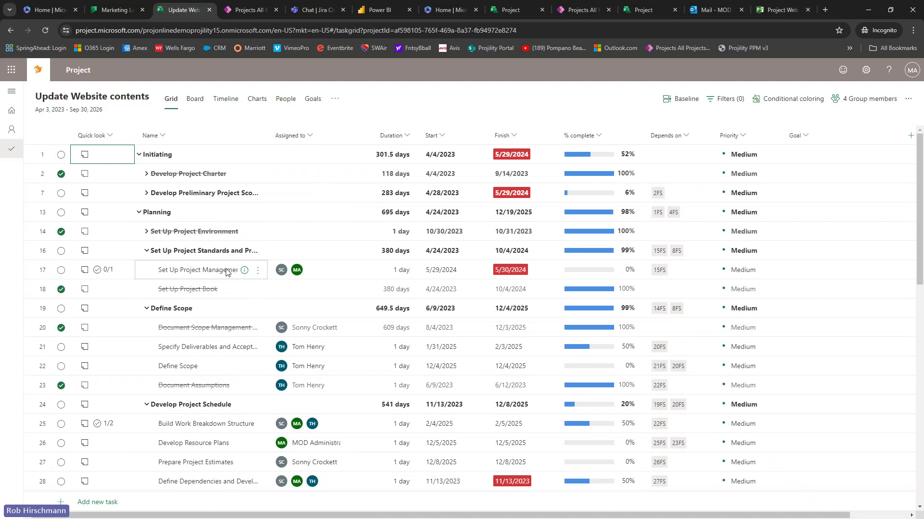
mouse_move(611, 272)
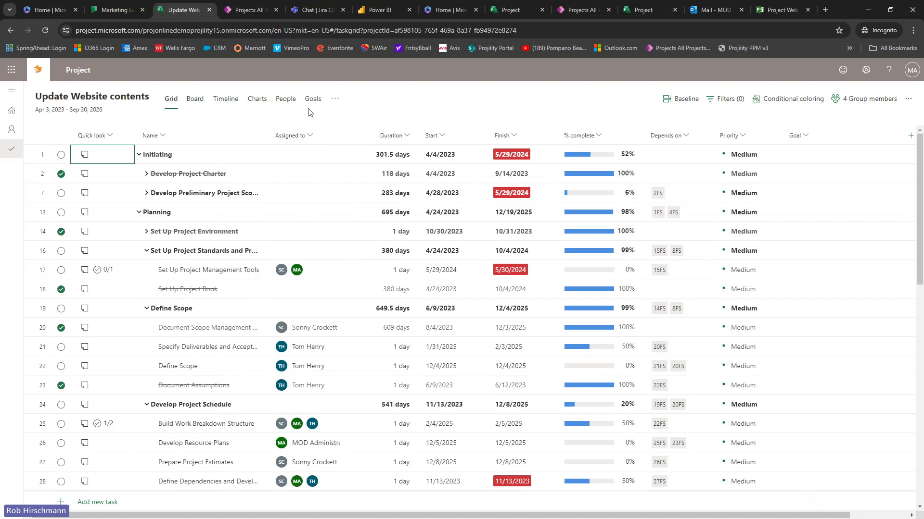
Review the plan's board and its timeline, with the timeline zoomed out to its widest range.
click(195, 99)
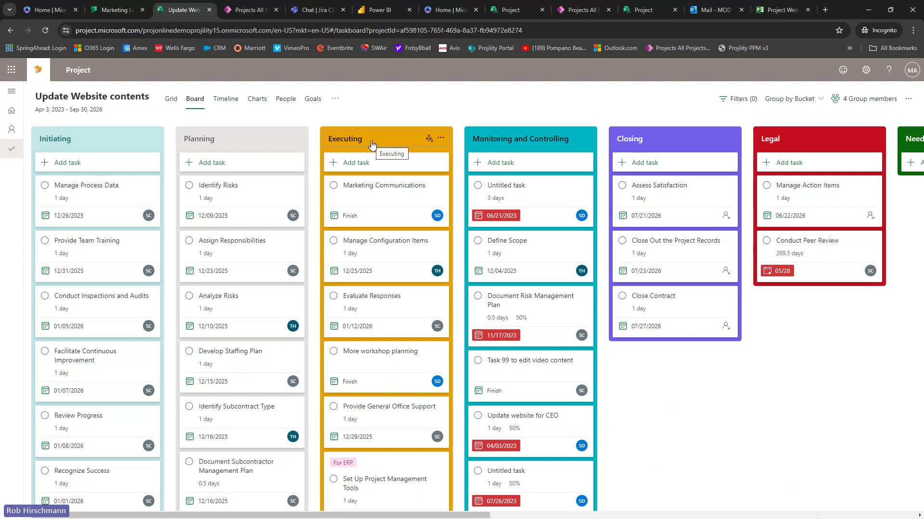
click(226, 101)
click(711, 99)
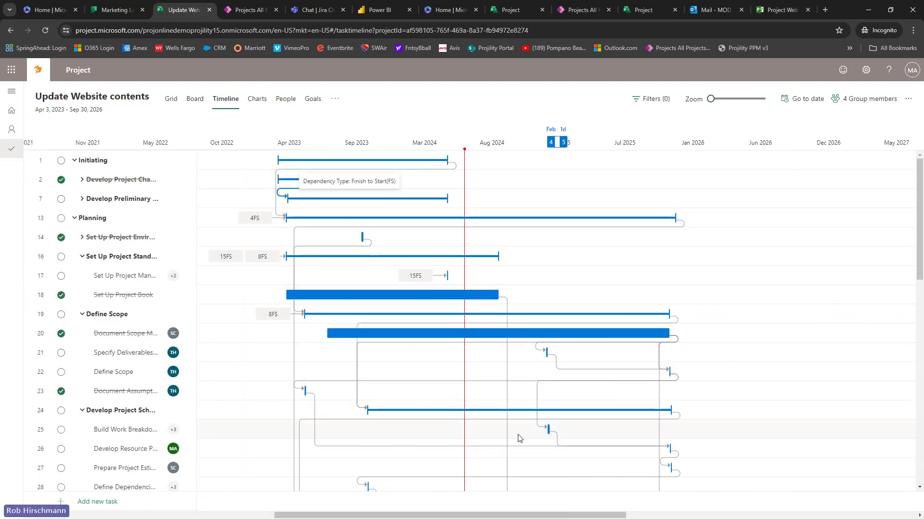
scroll(540, 355, down, 1)
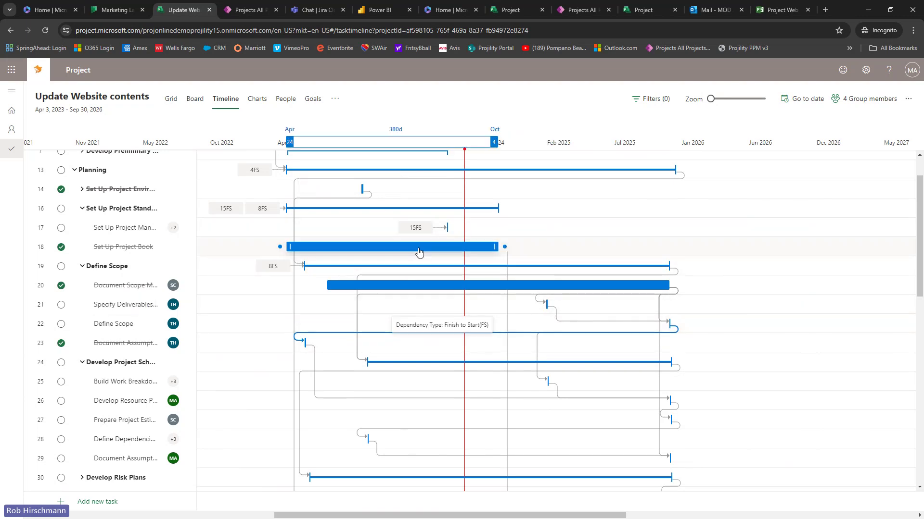
Examine the plan's charts for task status, bucket breakdown and effort per person.
click(264, 102)
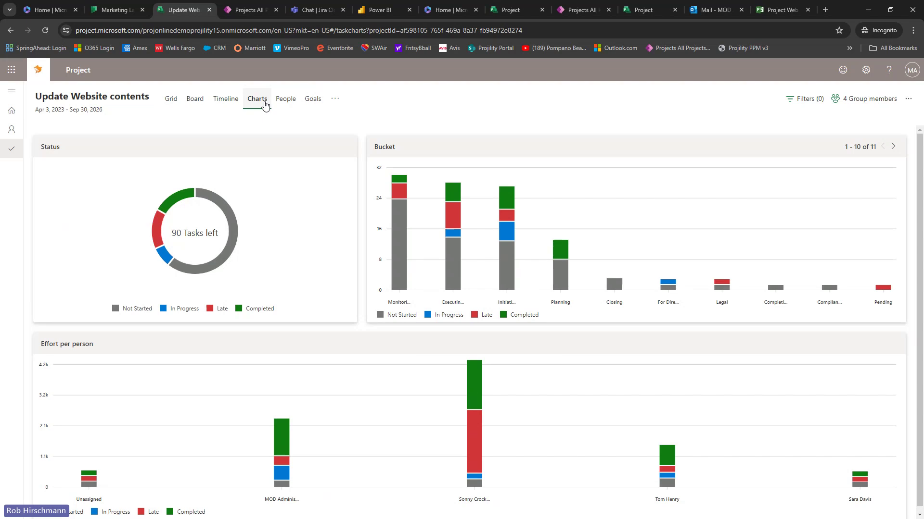
mouse_move(182, 205)
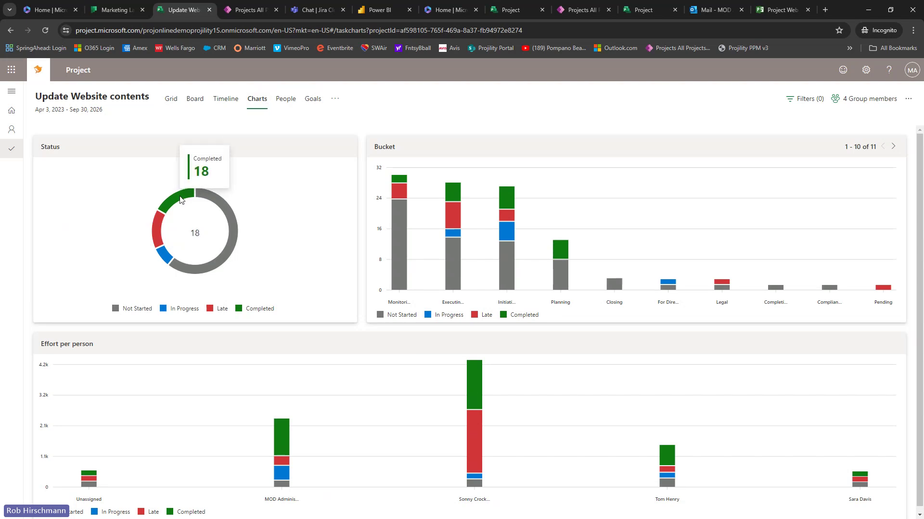
mouse_move(485, 226)
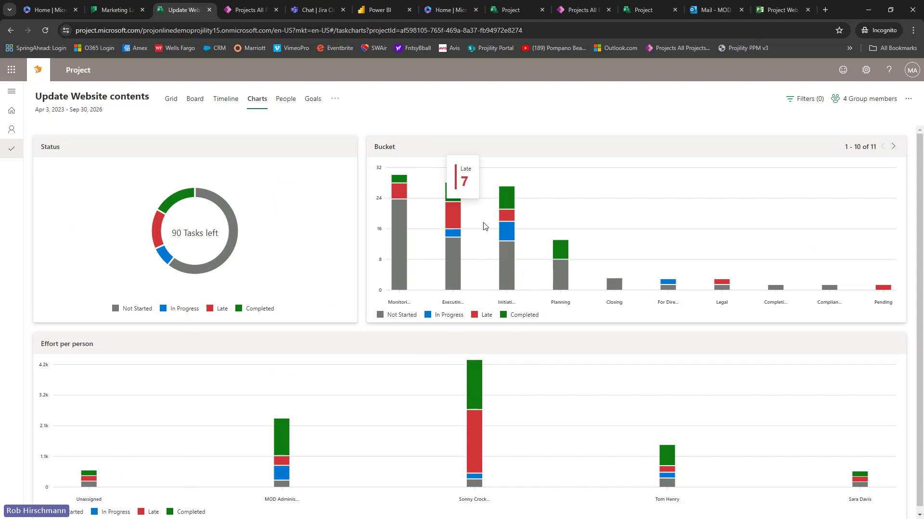
scroll(397, 353, down, 1)
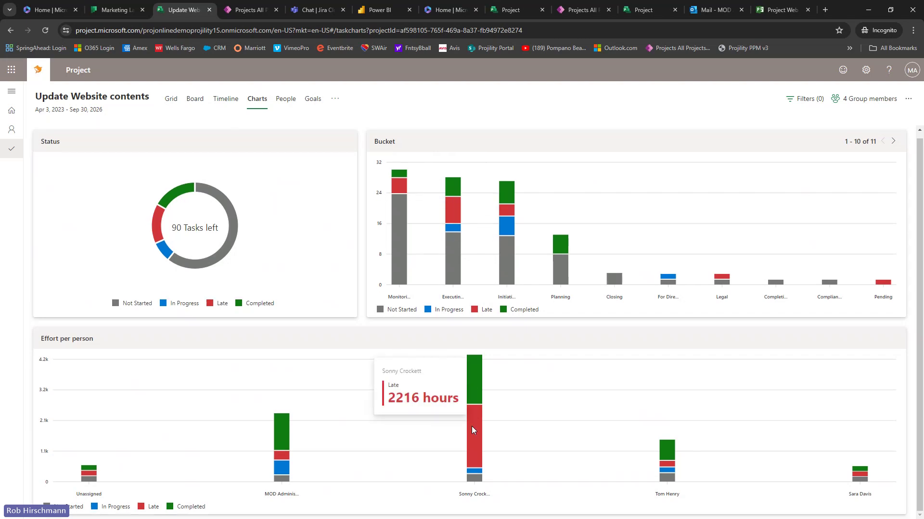
mouse_move(468, 481)
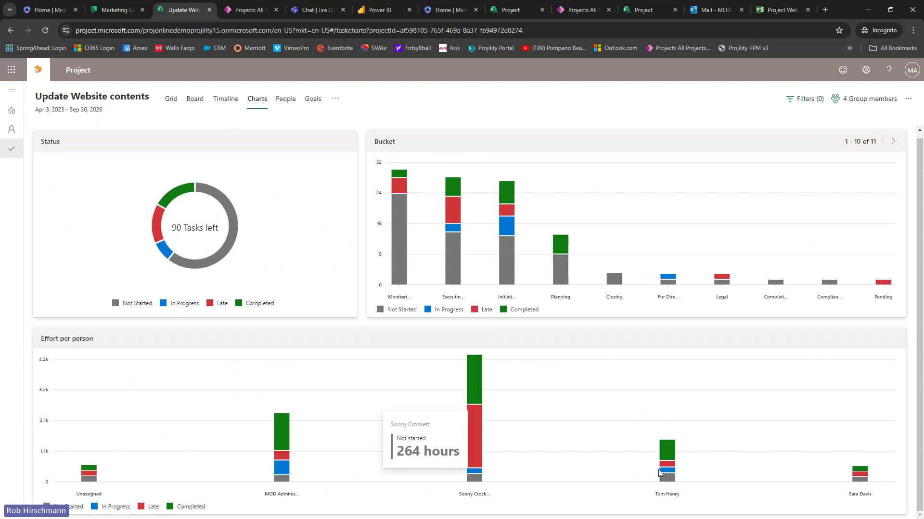
mouse_move(666, 470)
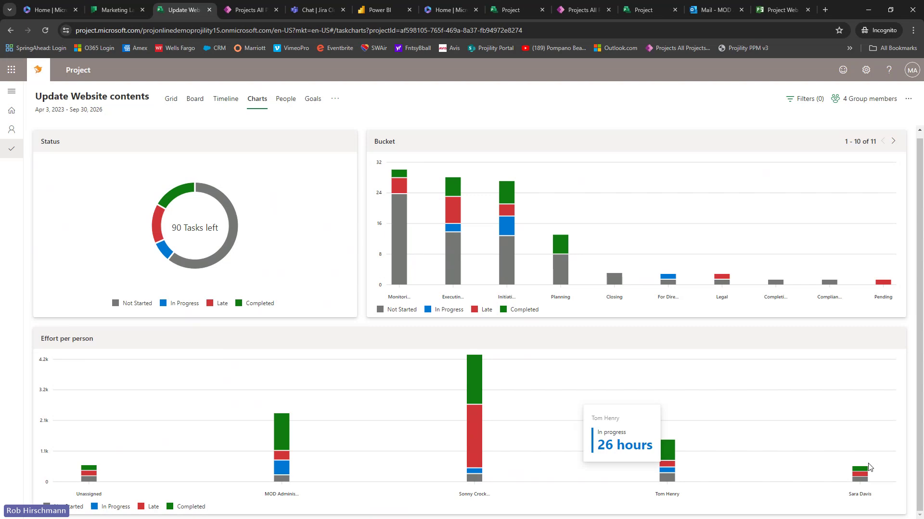
Review the plan's goals with their connected tasks and the task workload grouped by person.
click(313, 101)
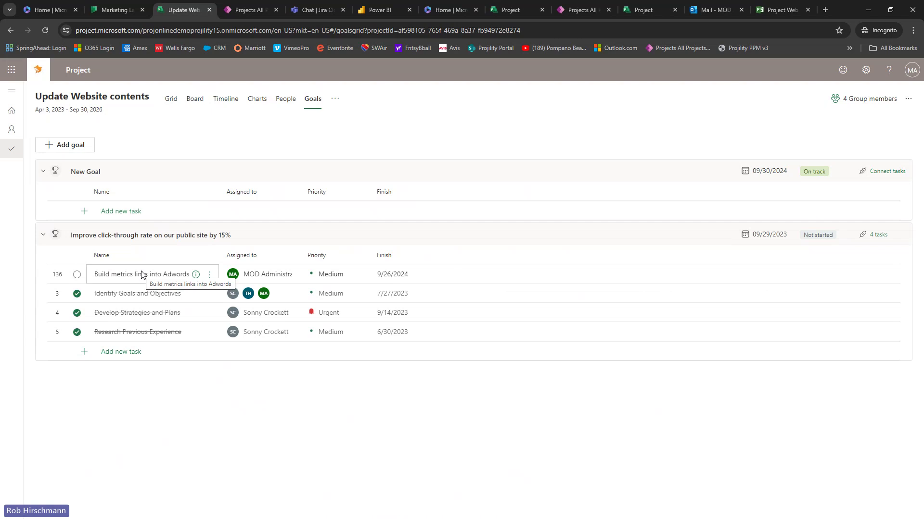
click(282, 100)
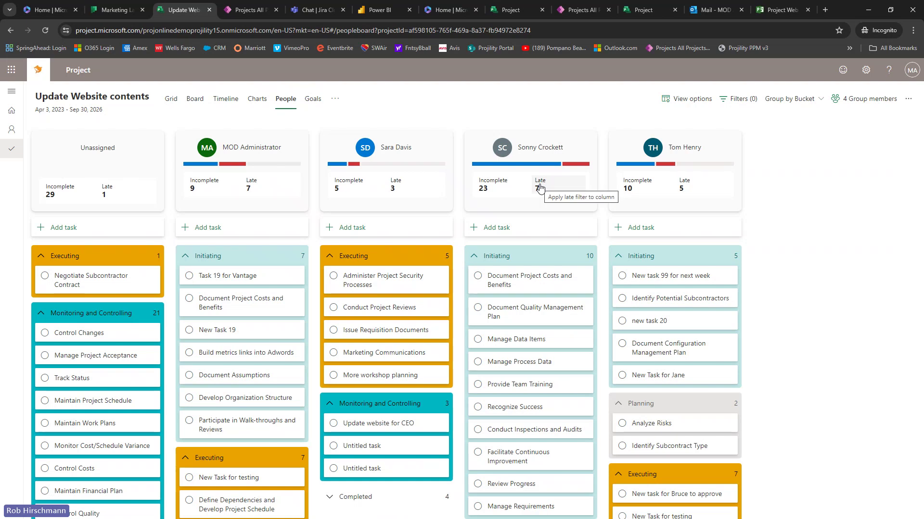
Switch to Teams, show its list of teams, and open the Planner app inside it.
click(19, 70)
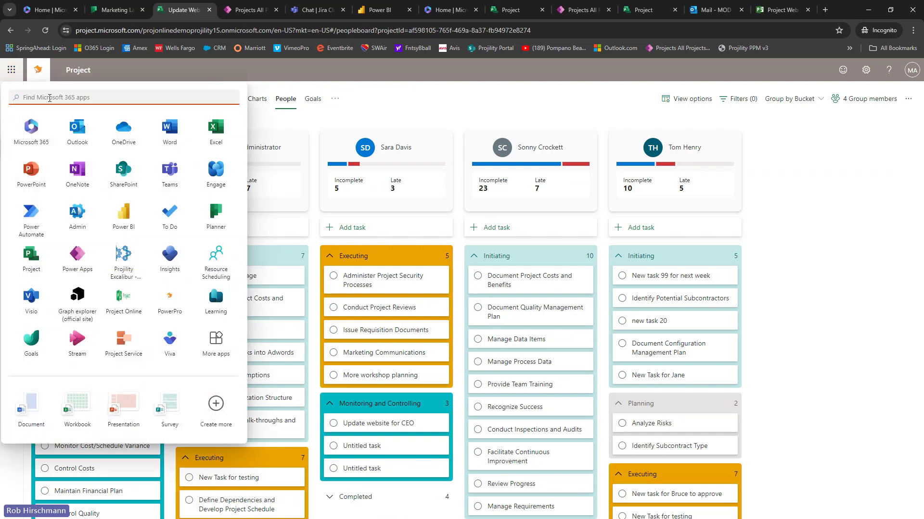
click(159, 165)
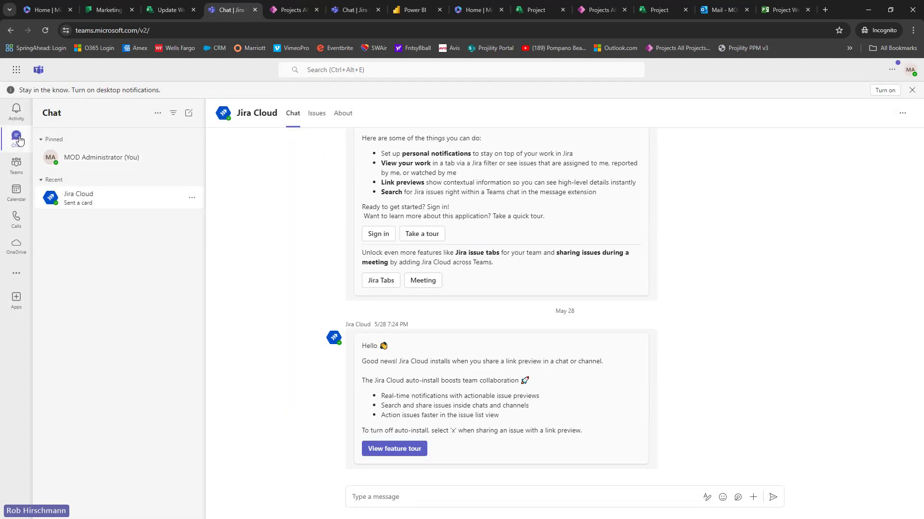
click(23, 167)
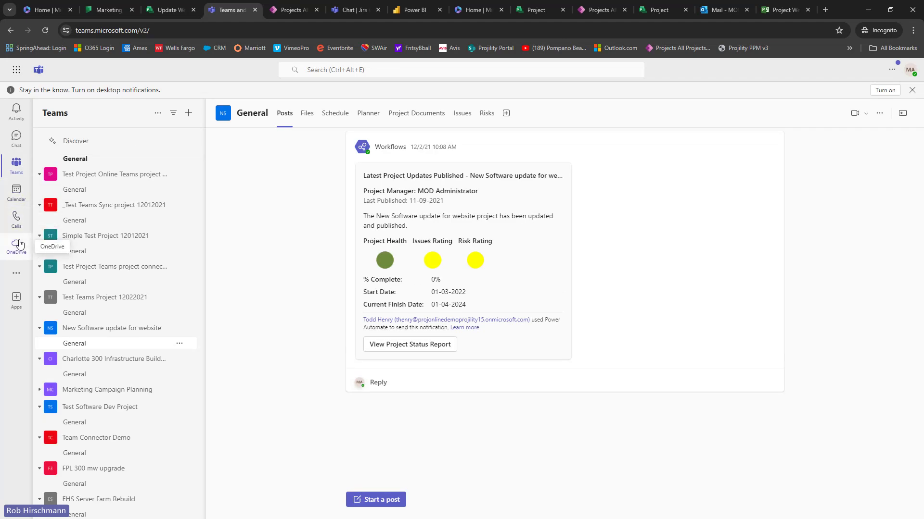
click(15, 274)
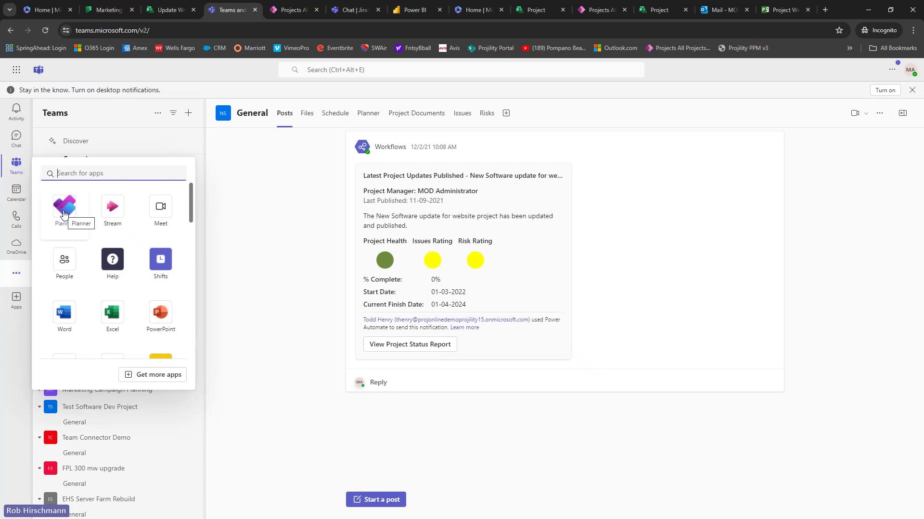
click(64, 214)
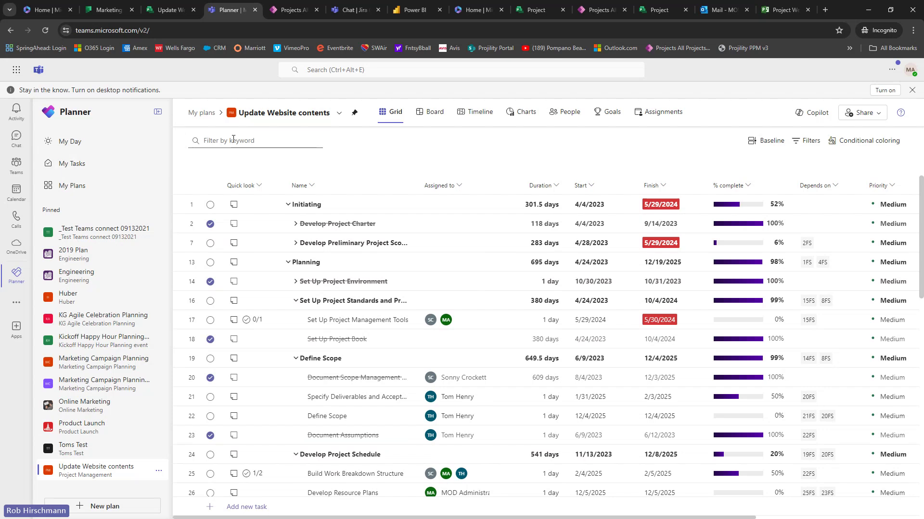
Look through the pinned plans _Test Teams connect 09132021, KG Agile Celebration Planning and Marketing Campaign Planning 2022.
click(114, 238)
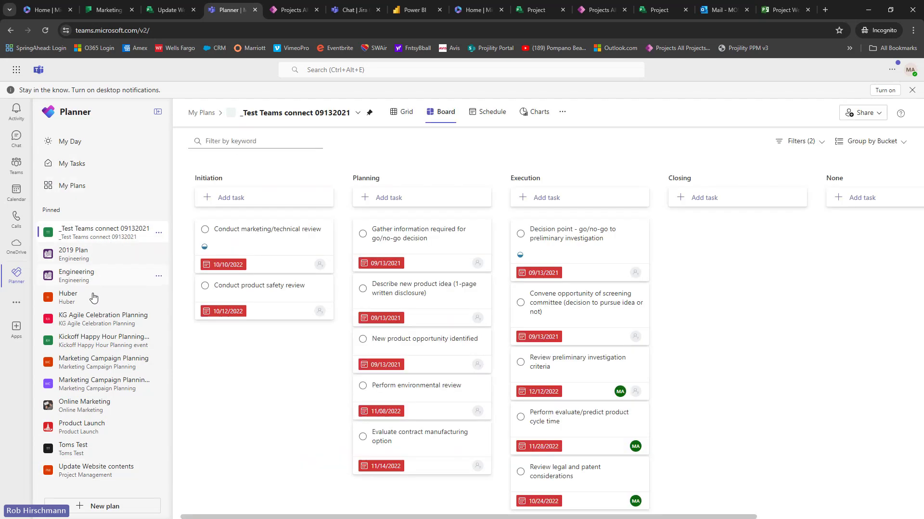
click(94, 327)
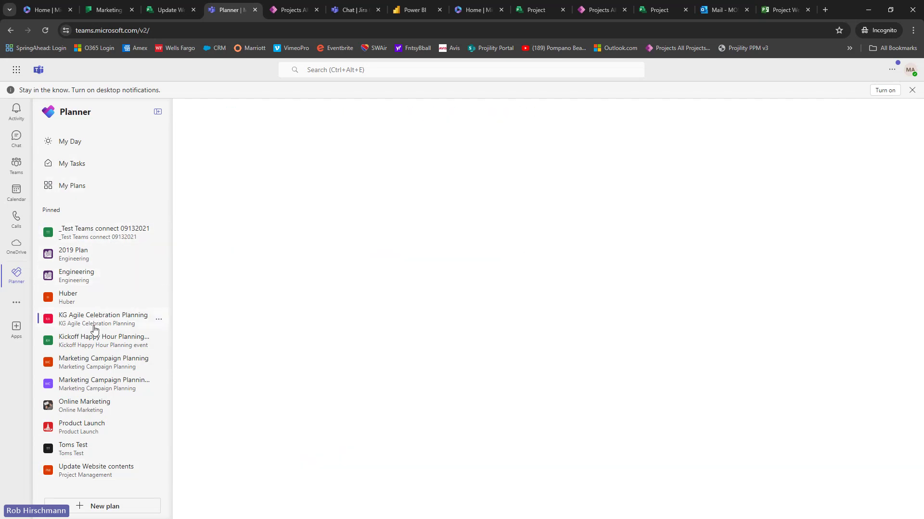
click(92, 384)
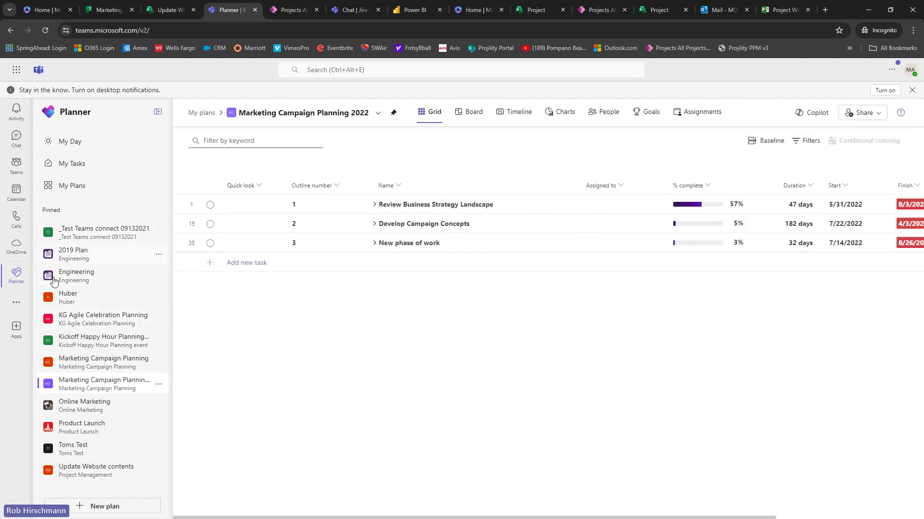
Open the pinned Update Website contents plan and review its board, timeline and people views.
click(92, 468)
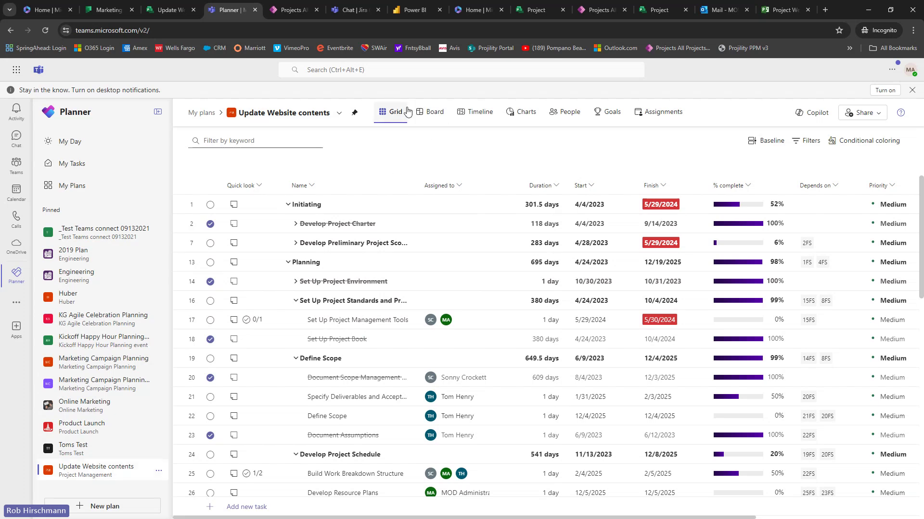
click(426, 111)
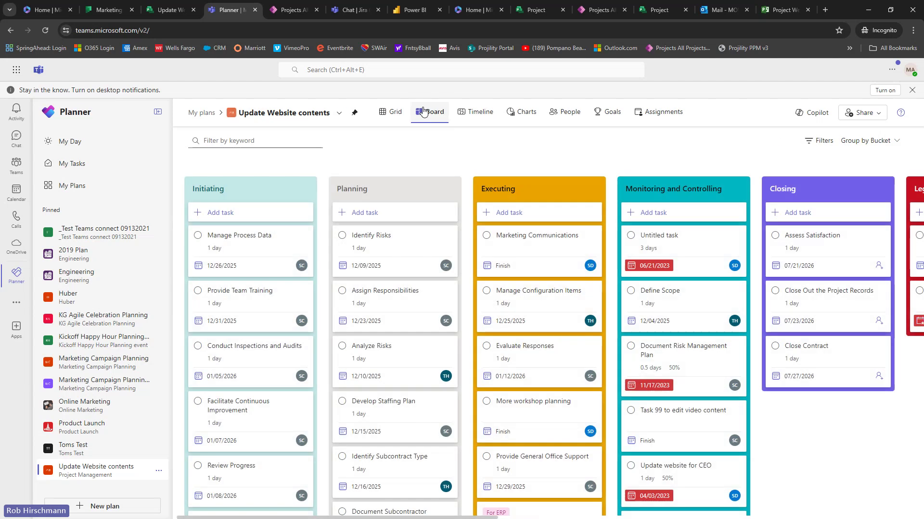
click(480, 112)
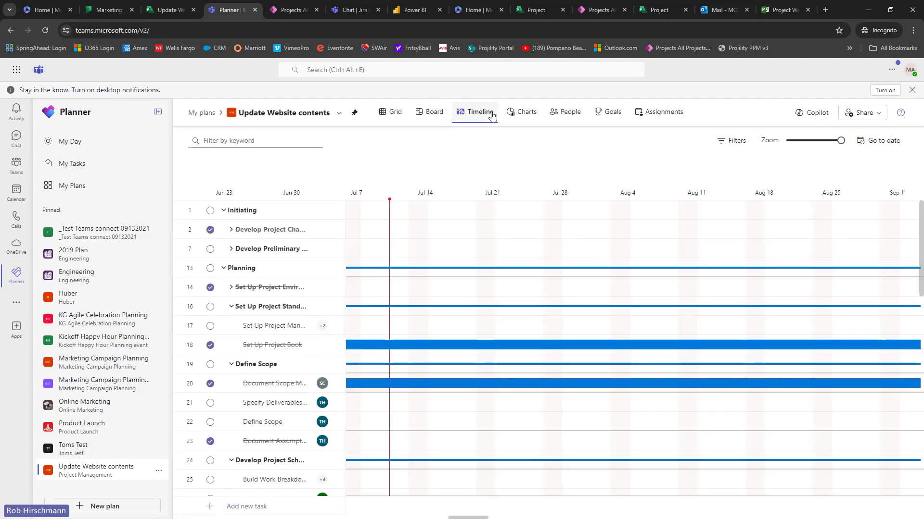
click(567, 112)
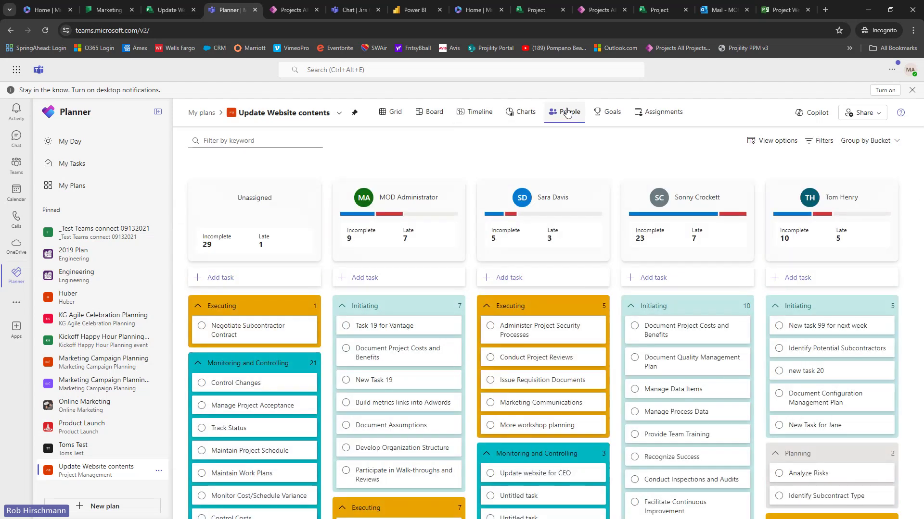
View the details of the task "Task 19 for Vantage", then close them and return to the people view.
drag(415, 330, 385, 329)
click(385, 330)
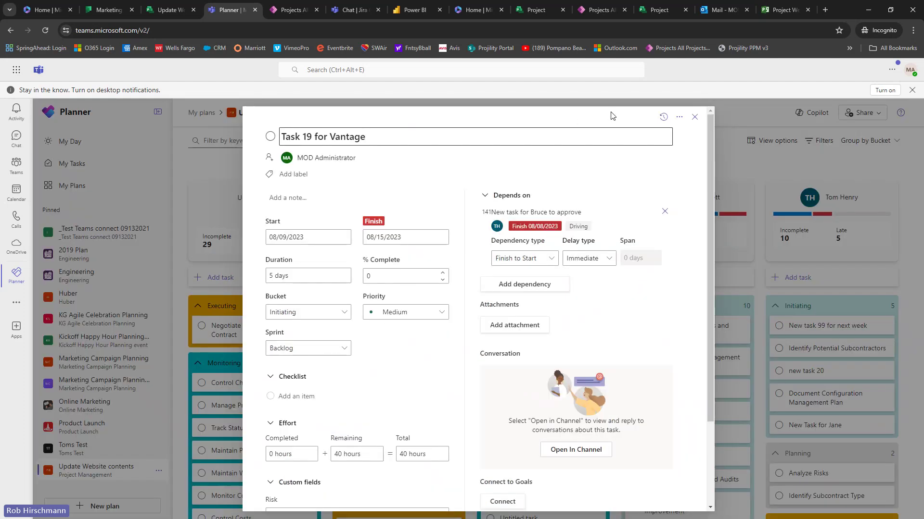
click(695, 118)
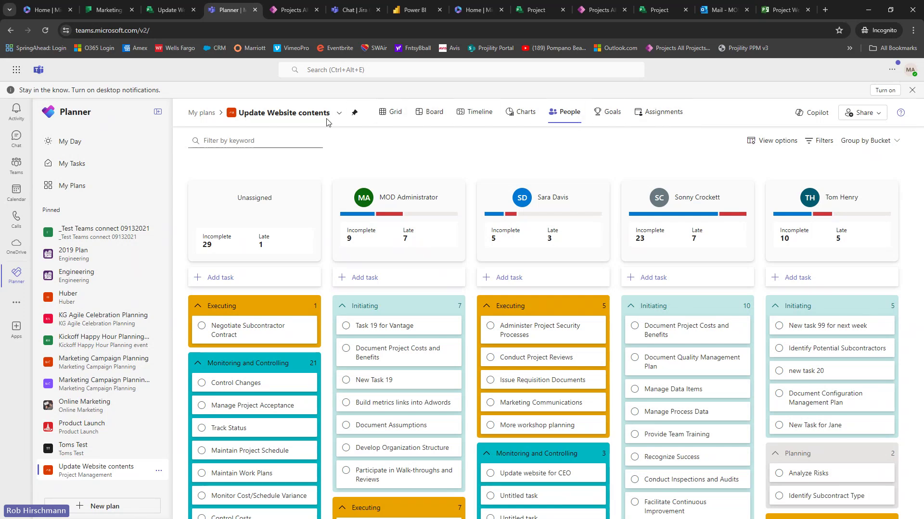
click(274, 136)
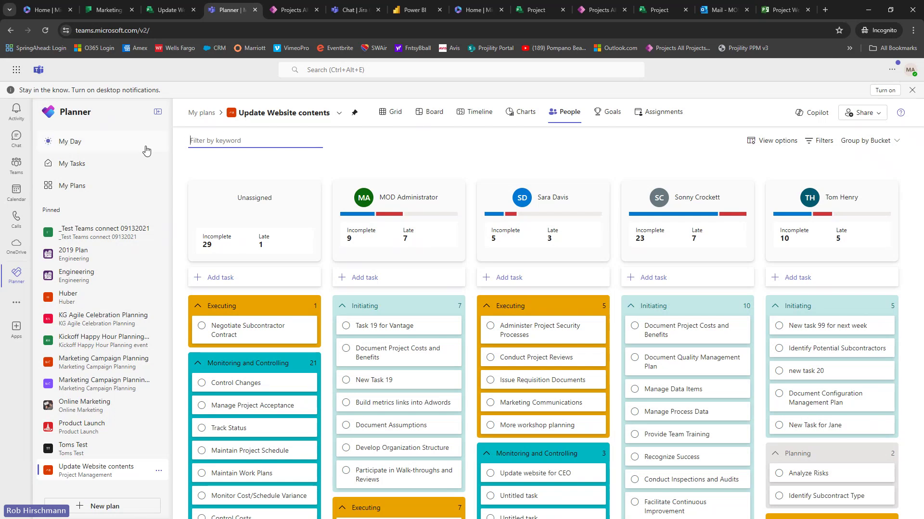
In My Tasks, view the details and progress options of "Determine campaign success measures for each region", and close them without changes.
click(82, 162)
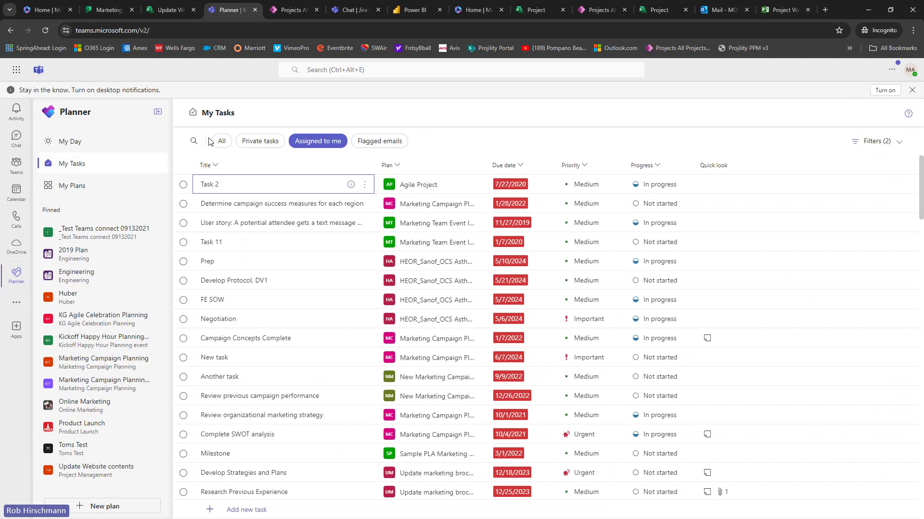
click(231, 206)
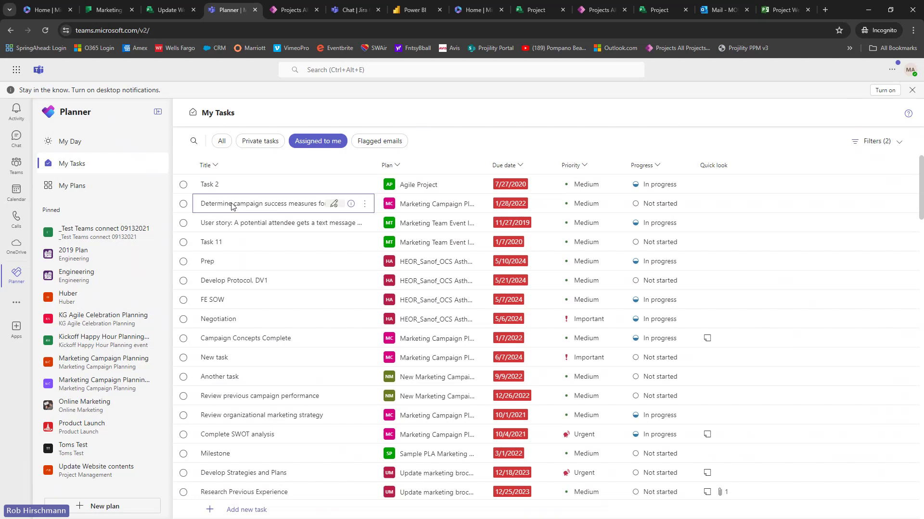
click(350, 205)
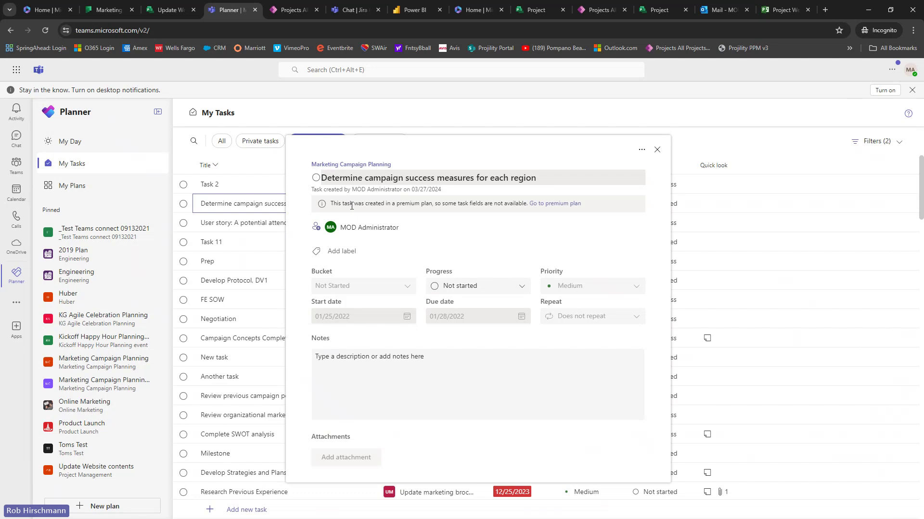
drag(351, 206, 510, 201)
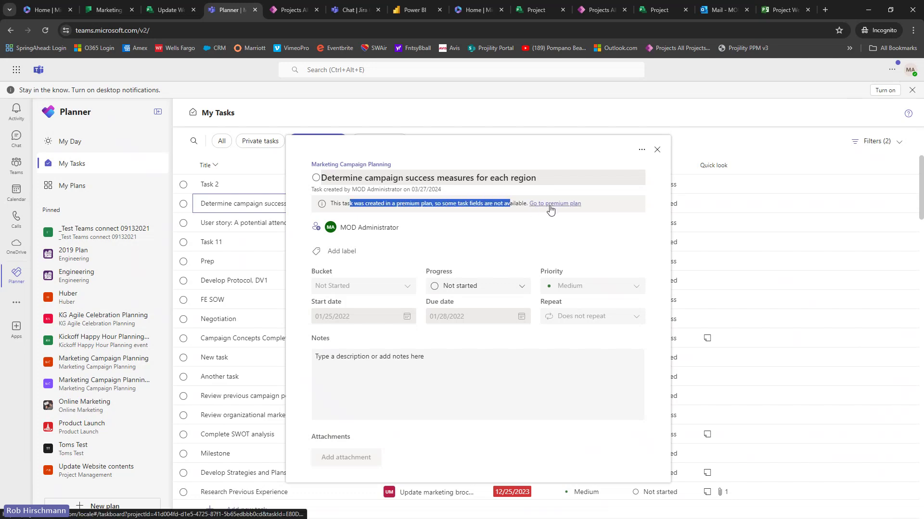
click(522, 287)
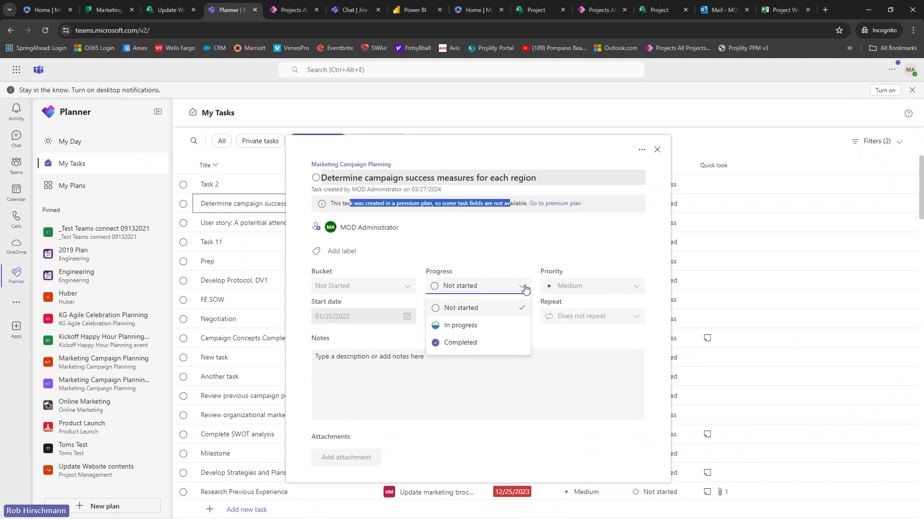
click(524, 288)
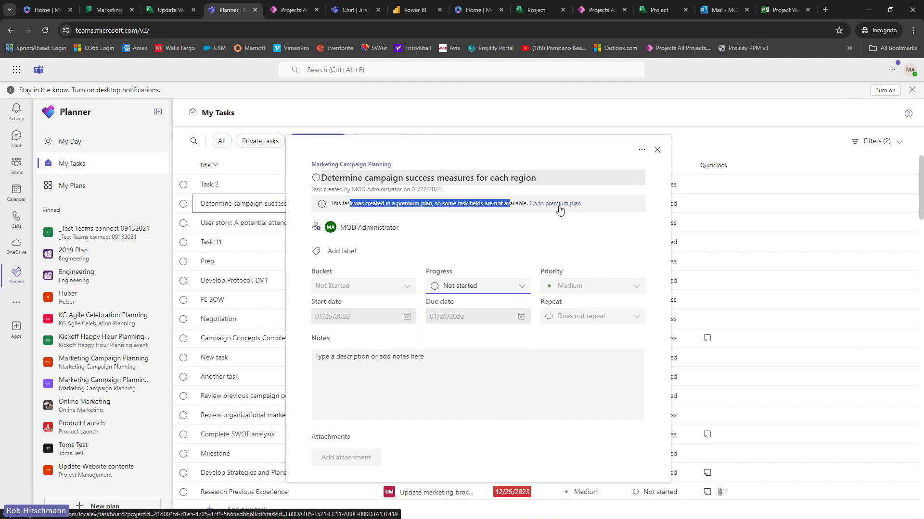
click(657, 150)
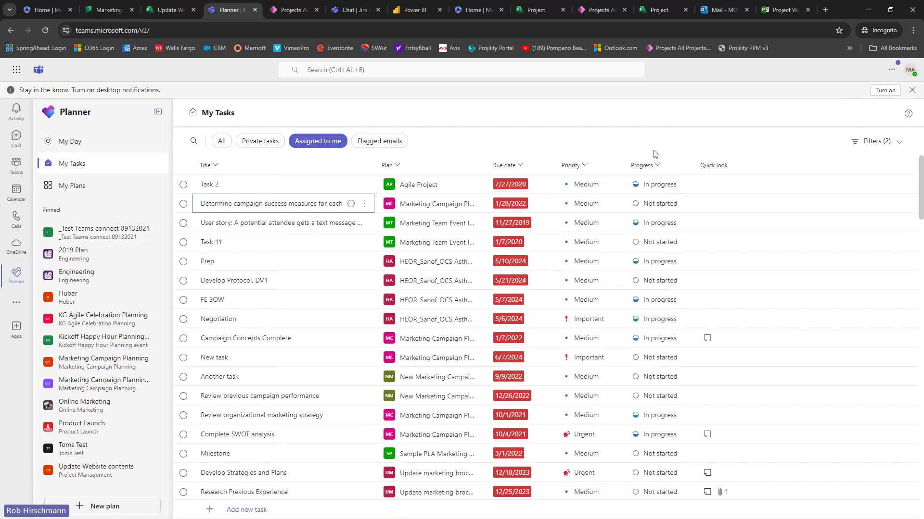
View the details of the Campaign XX task "Review business model" in My Tasks, and close them.
scroll(286, 294, down, 5)
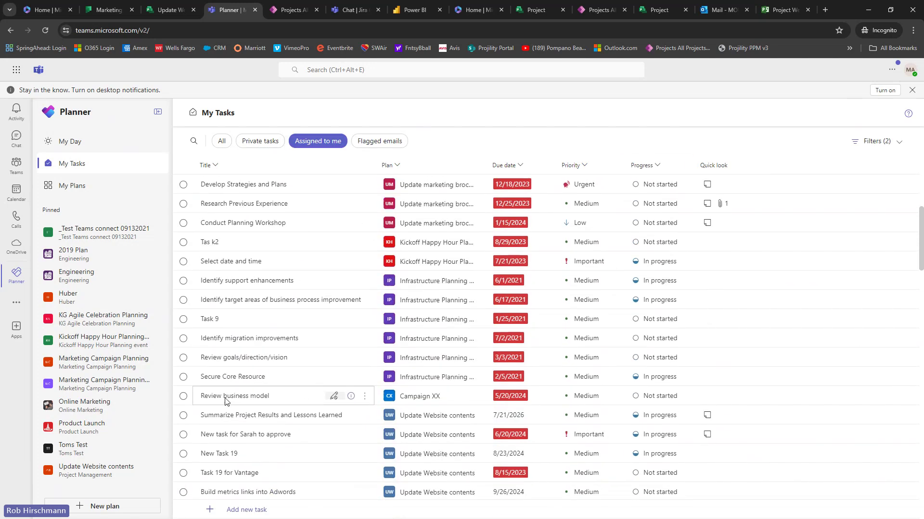
click(355, 398)
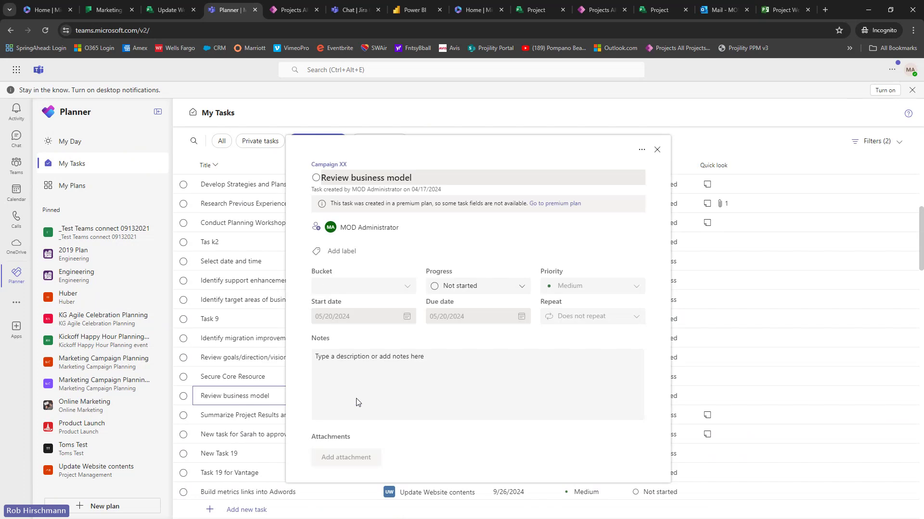
click(657, 150)
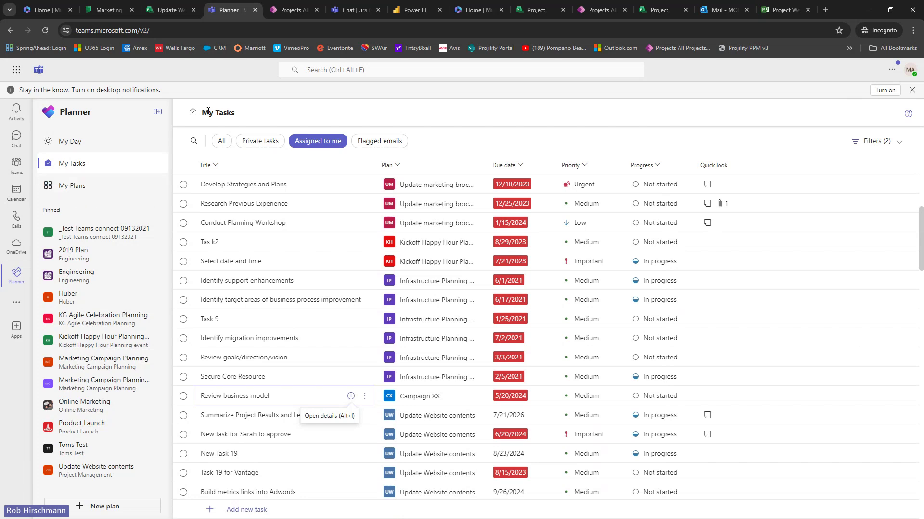
Look through My Plans and its Marketing Campaign Planning 2022 plan, and return to My Tasks.
click(76, 185)
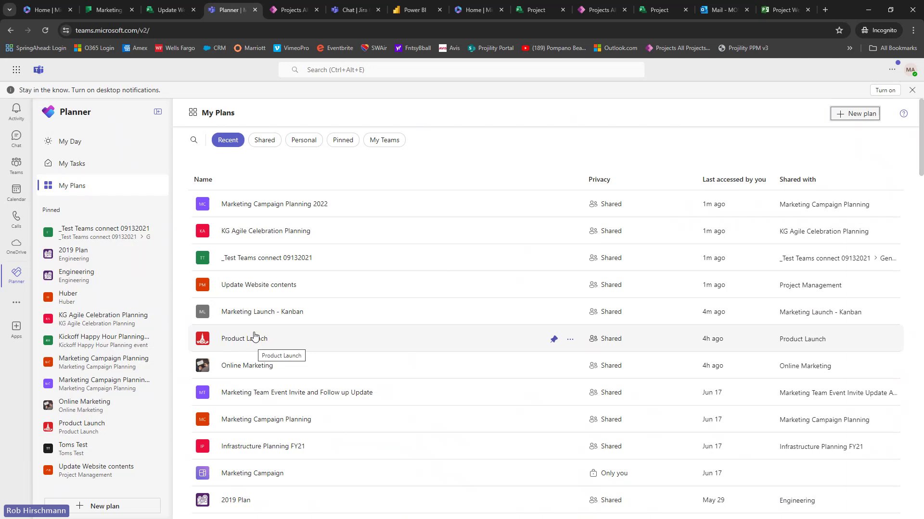
click(269, 207)
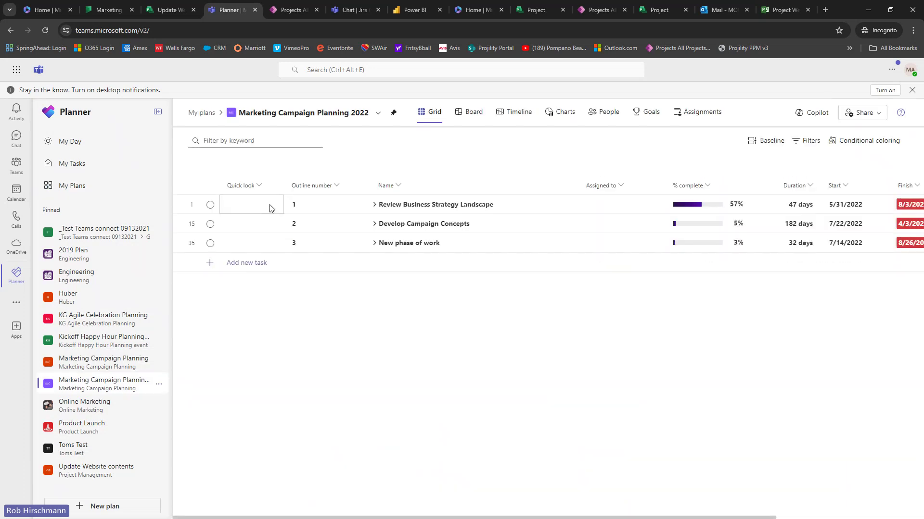
click(77, 187)
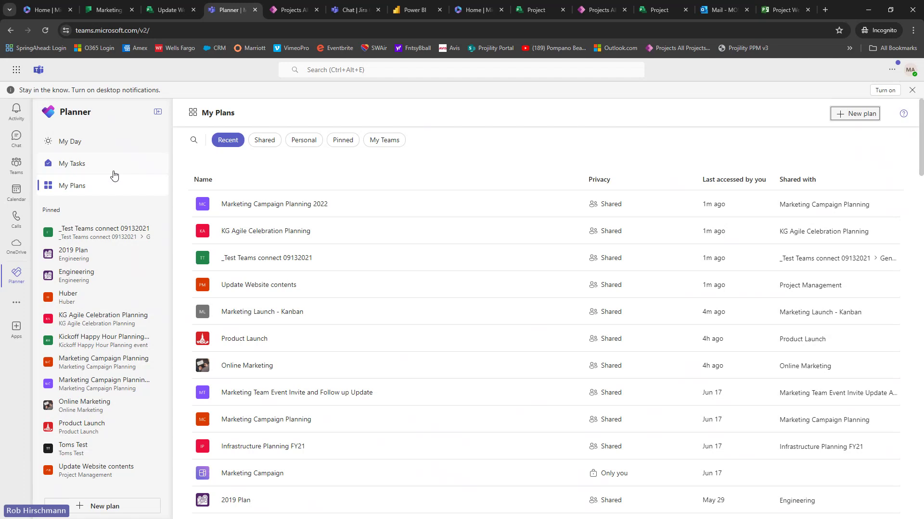
click(94, 162)
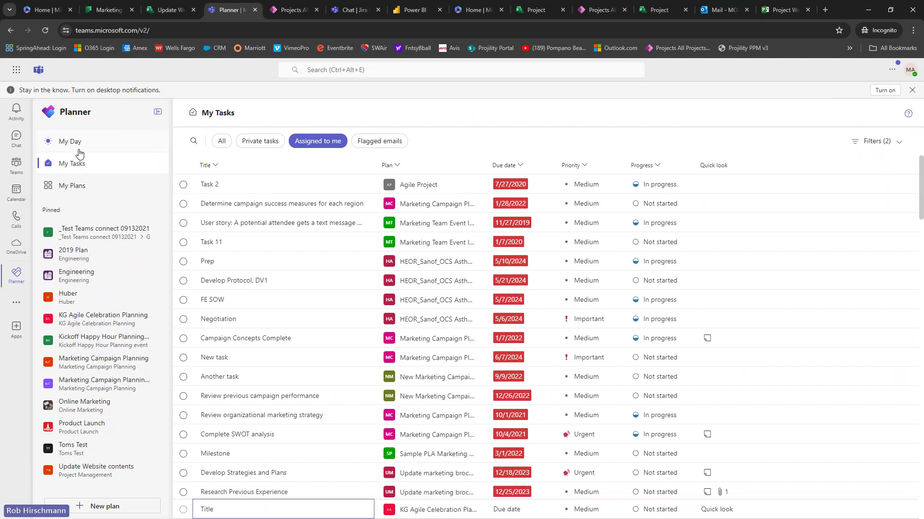
Switch to the Microsoft 365 home page, launch Power BI from it, and open the recent report "Project for the web Jan 2022 reports".
click(42, 9)
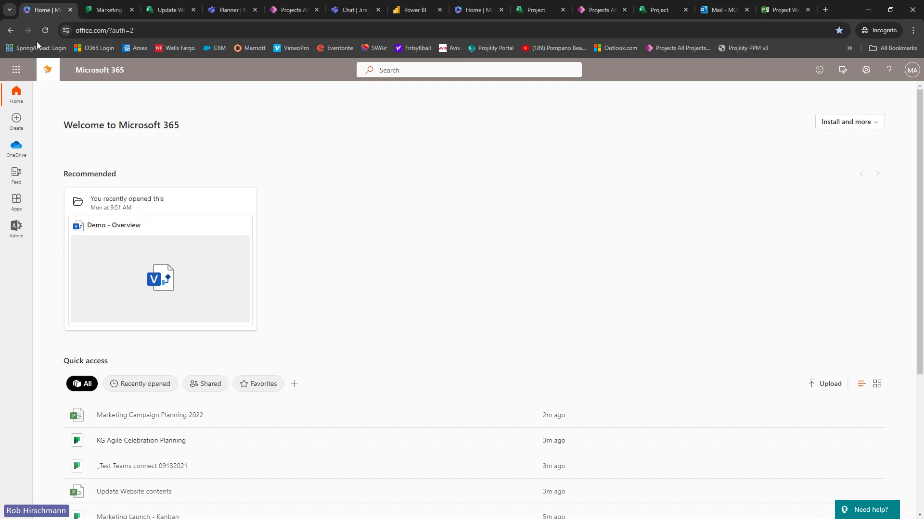
click(16, 70)
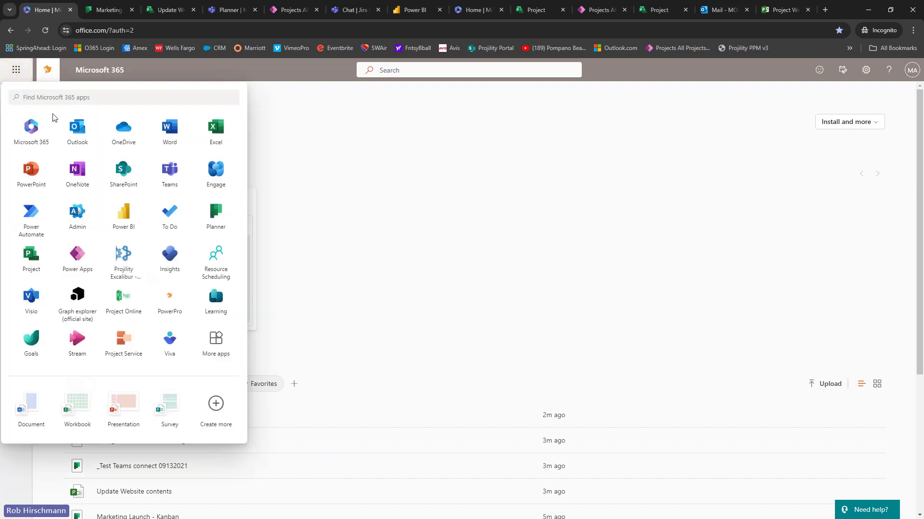
click(106, 215)
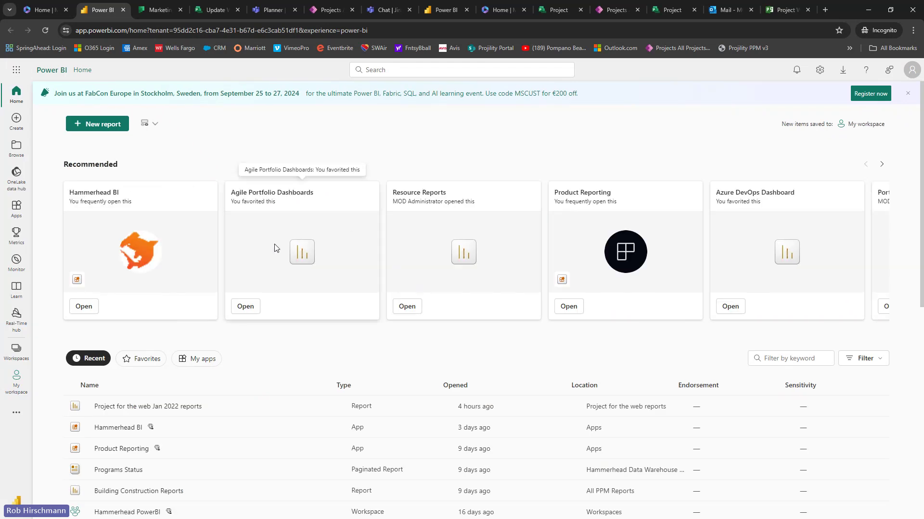
click(157, 406)
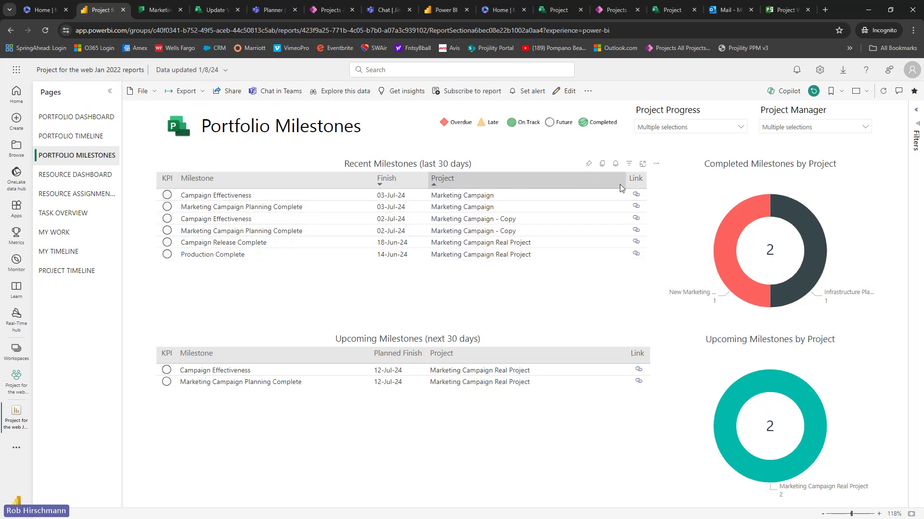
Filter the Portfolio Milestones page by each project in the completed milestones chart, and clear the filter.
click(729, 247)
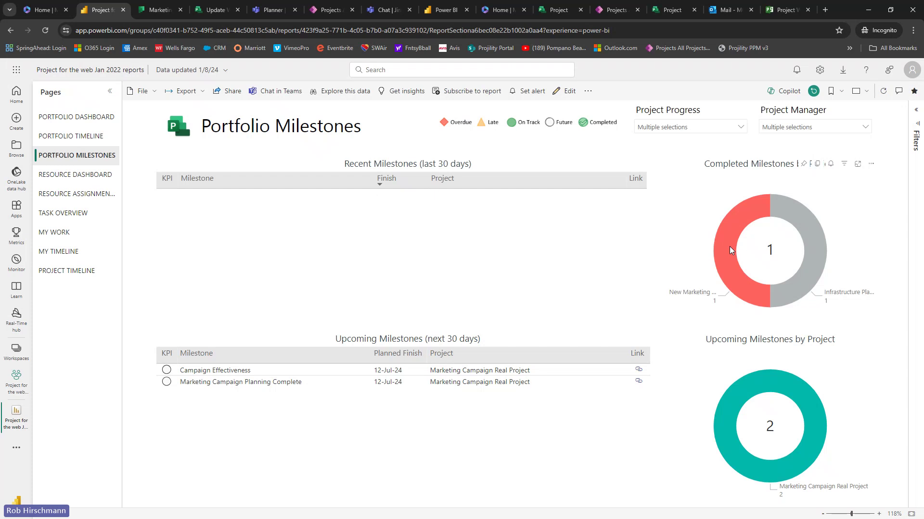
click(793, 289)
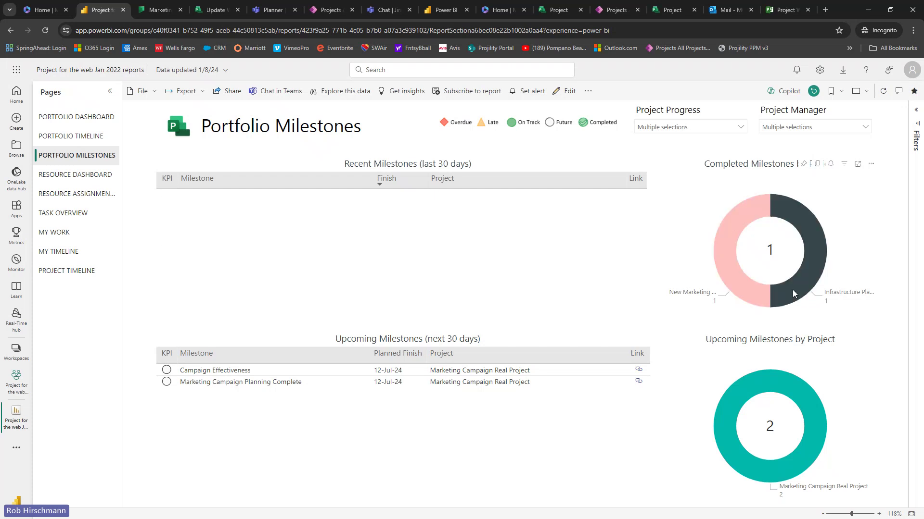
click(792, 290)
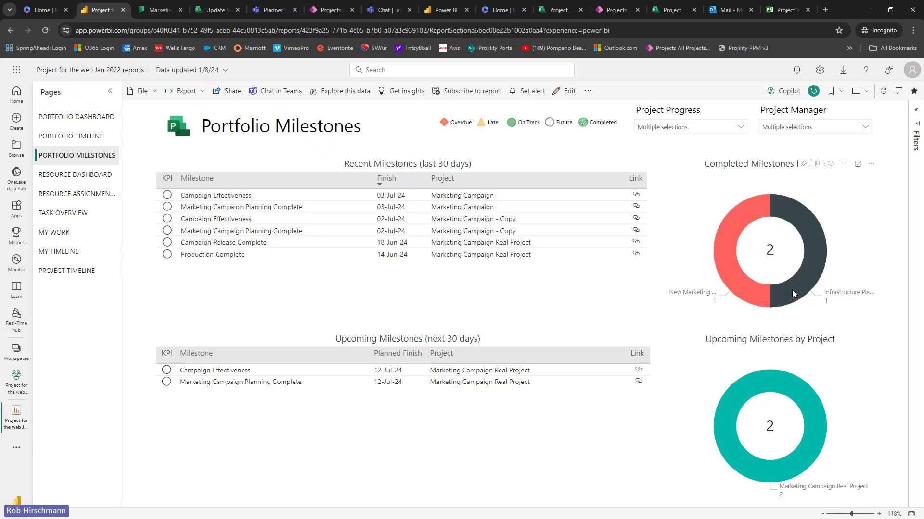
Filter the Portfolio Dashboard by the dark slice of the project manager chart, and review the choices in the page's slicers.
click(62, 123)
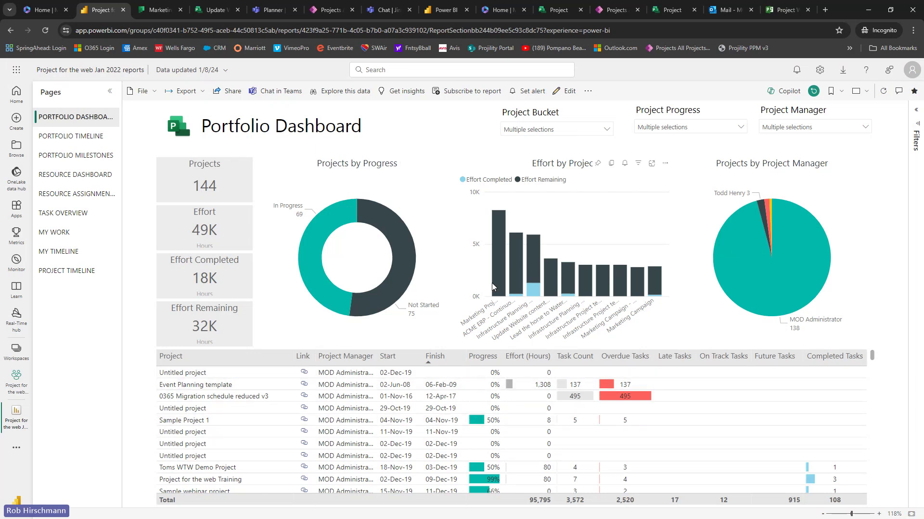
click(762, 204)
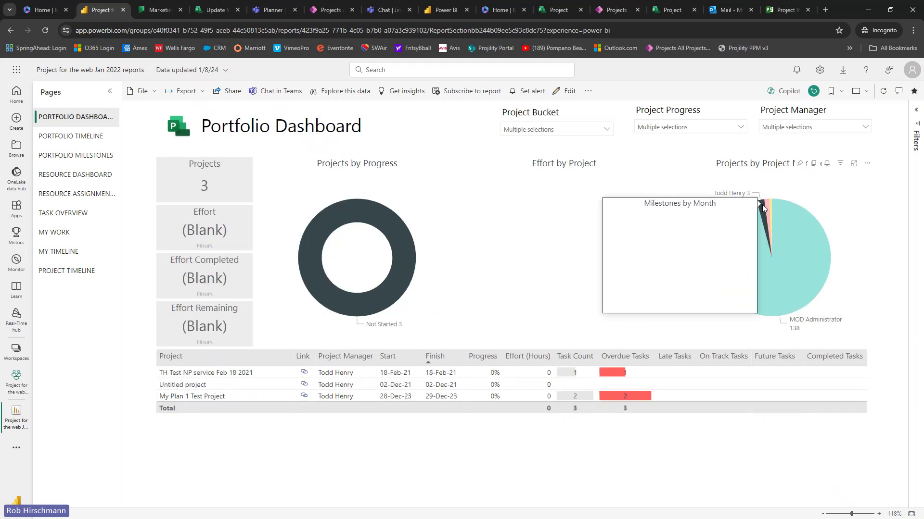
click(679, 128)
click(766, 127)
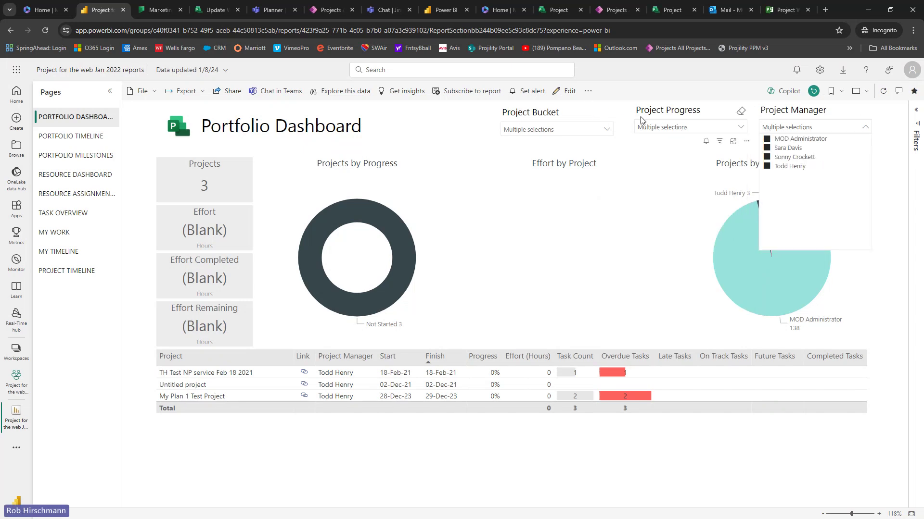
click(558, 130)
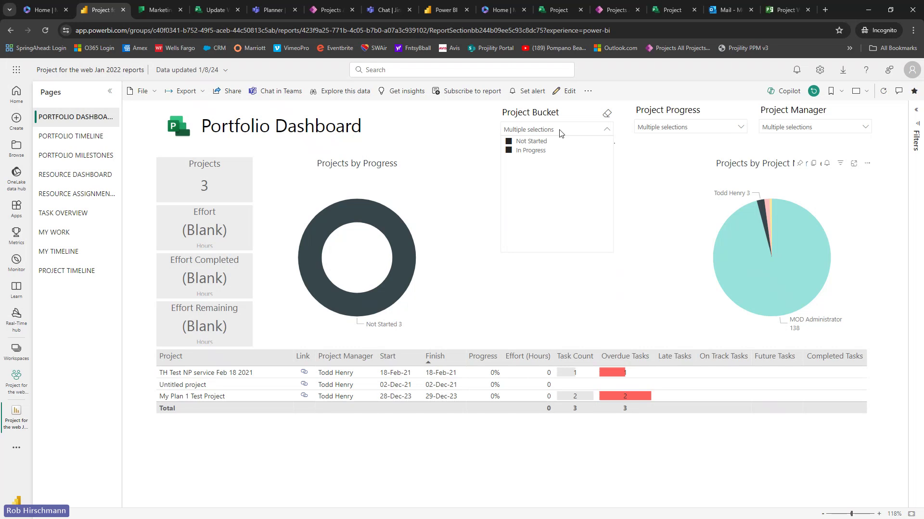
click(559, 130)
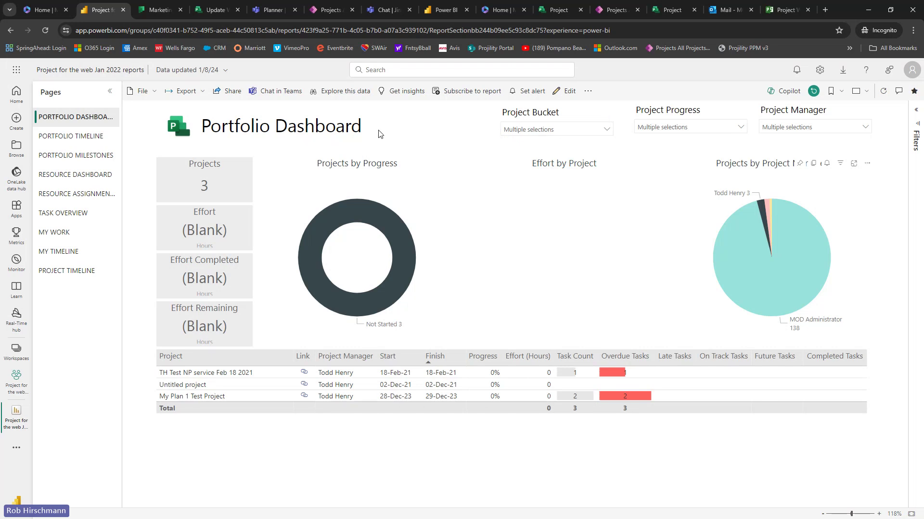
Examine the project bars on the Portfolio Timeline page, shifting the chart to the months around late 2019 and 2020.
click(90, 137)
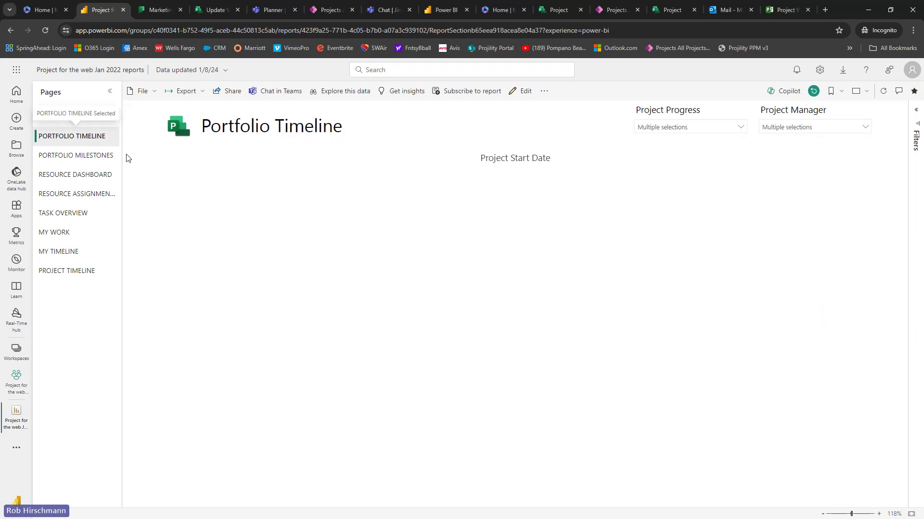
drag(733, 498, 570, 490)
mouse_move(423, 369)
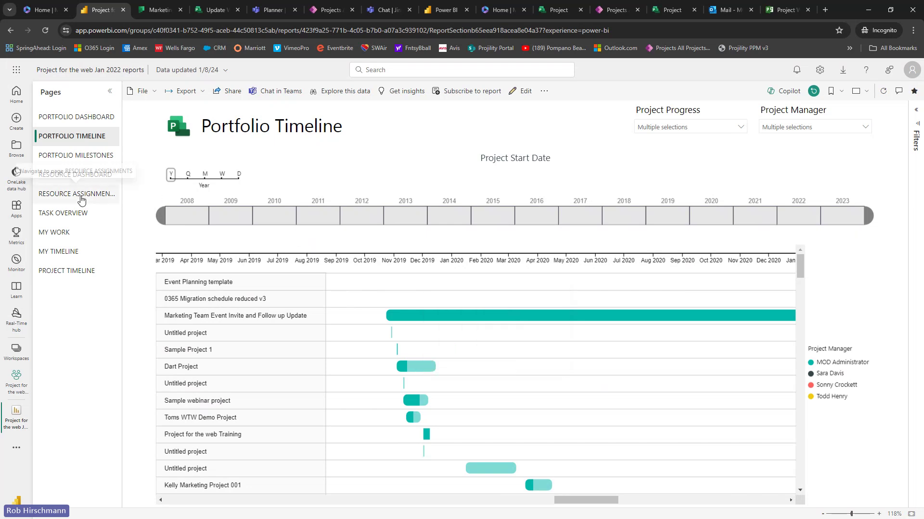
Filter the My Work page to the Marketing Campaign Planning project through the pie chart of tasks by project.
click(72, 229)
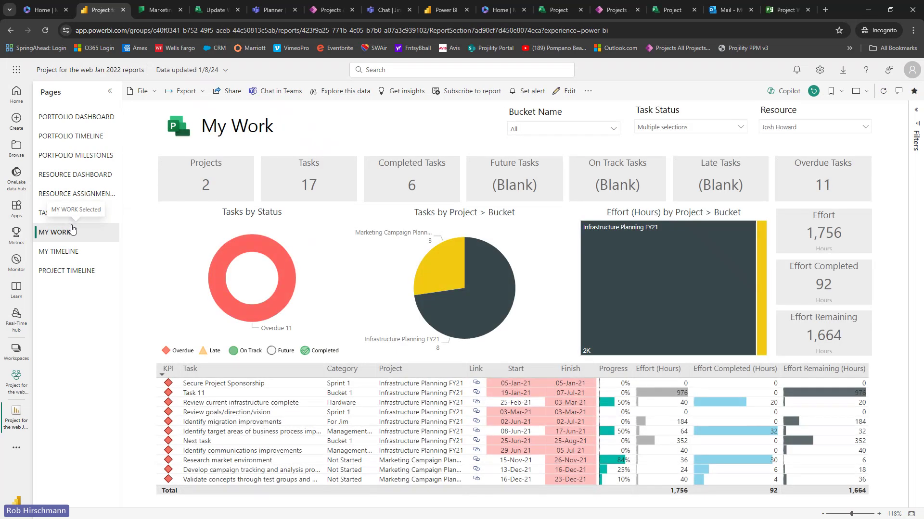
click(446, 266)
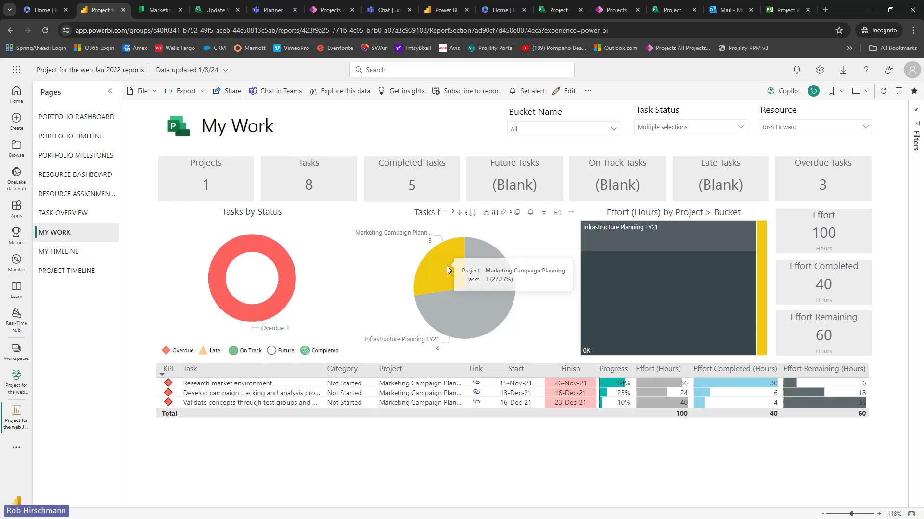
mouse_move(447, 268)
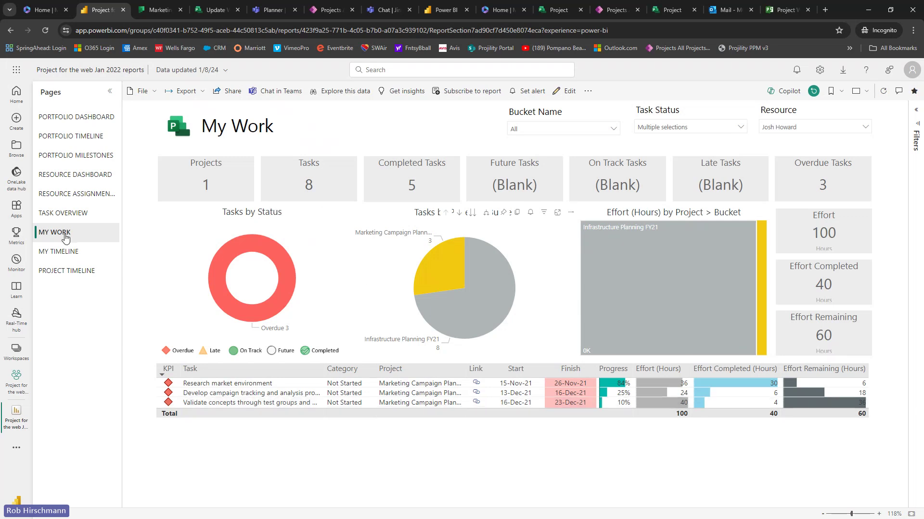
Look over the task schedule on the My Timeline page, and switch back to Planner in Teams.
click(62, 255)
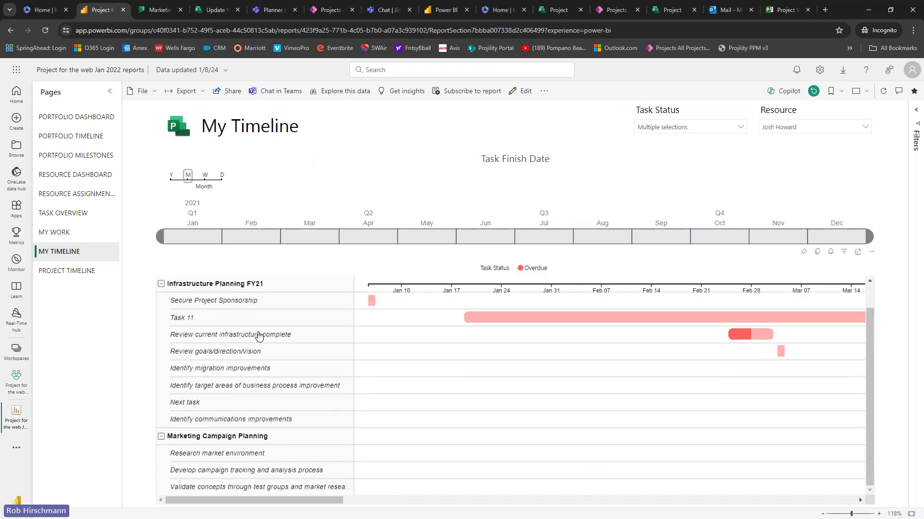
scroll(352, 488, right, 3)
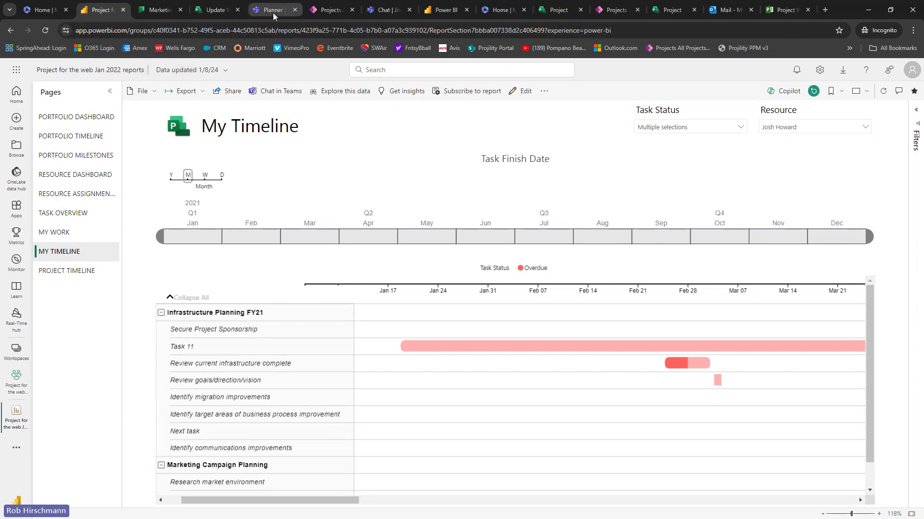
mouse_move(273, 13)
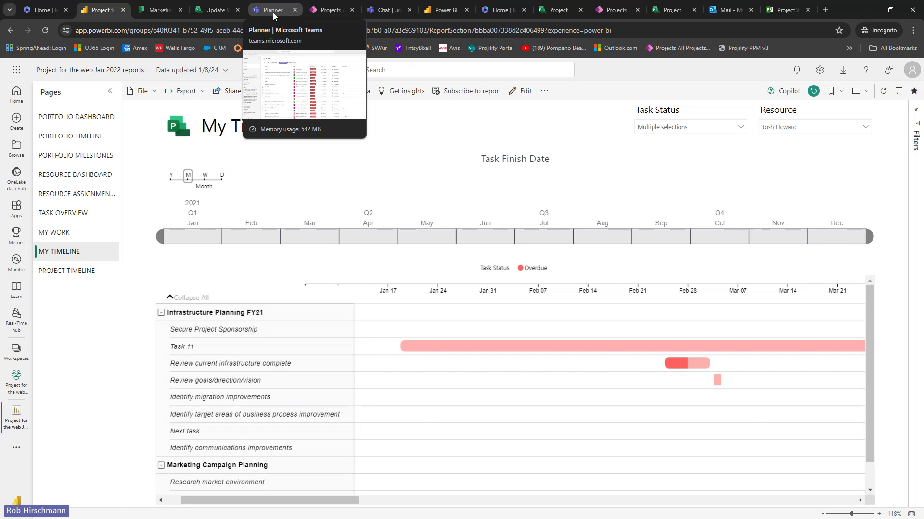
click(273, 13)
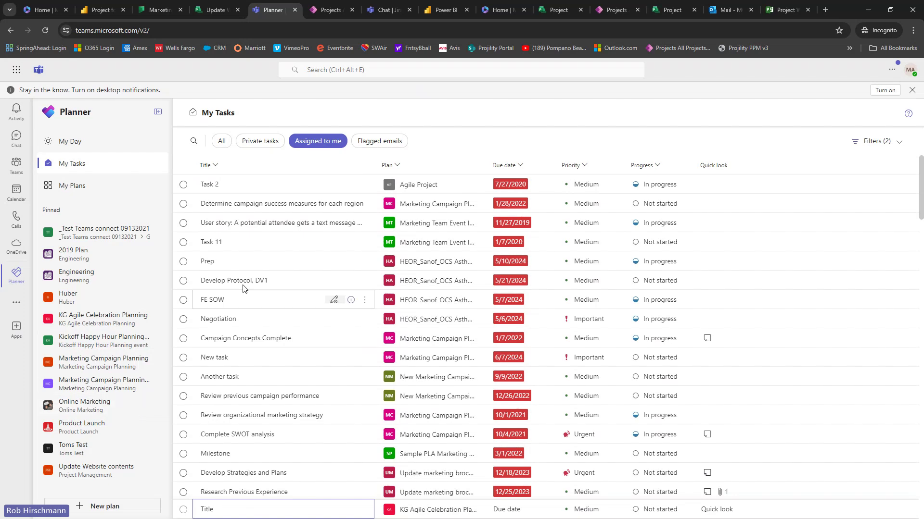
Open the Update Website contents plan from the list of my plans and show it as a grid.
click(236, 224)
click(72, 187)
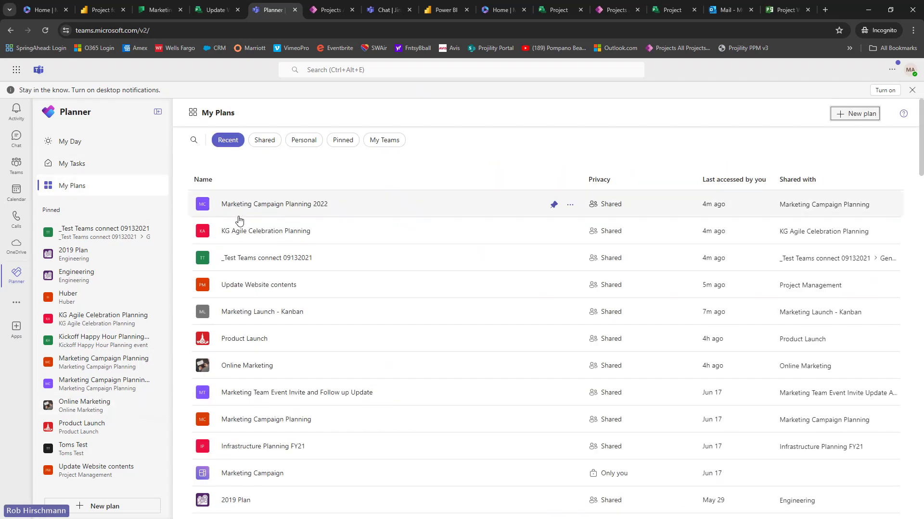
click(262, 285)
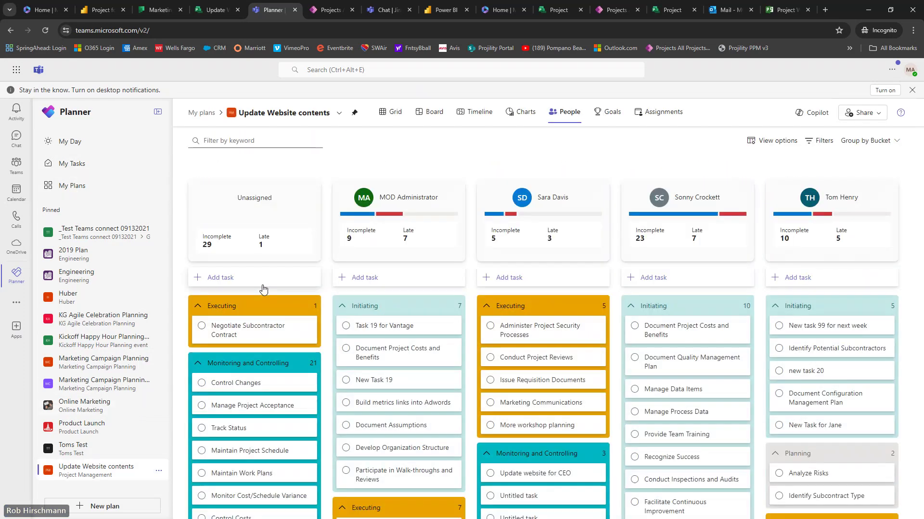
click(392, 112)
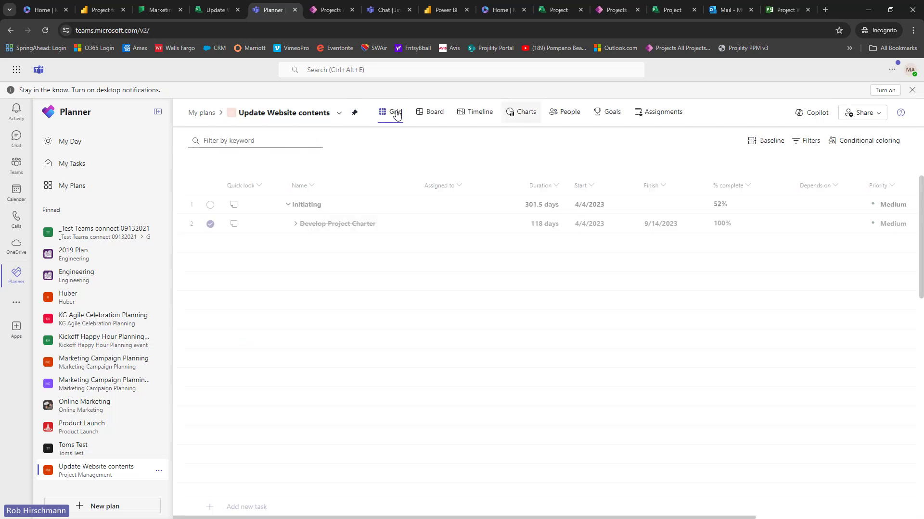
Ask Copilot for a status report on the plan using its suggested prompt "Give me a status report for this plan".
click(811, 114)
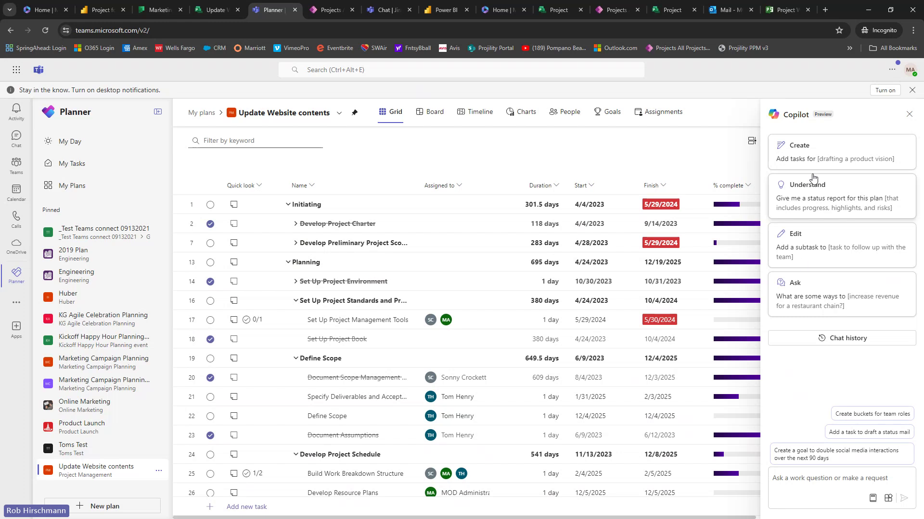
click(813, 158)
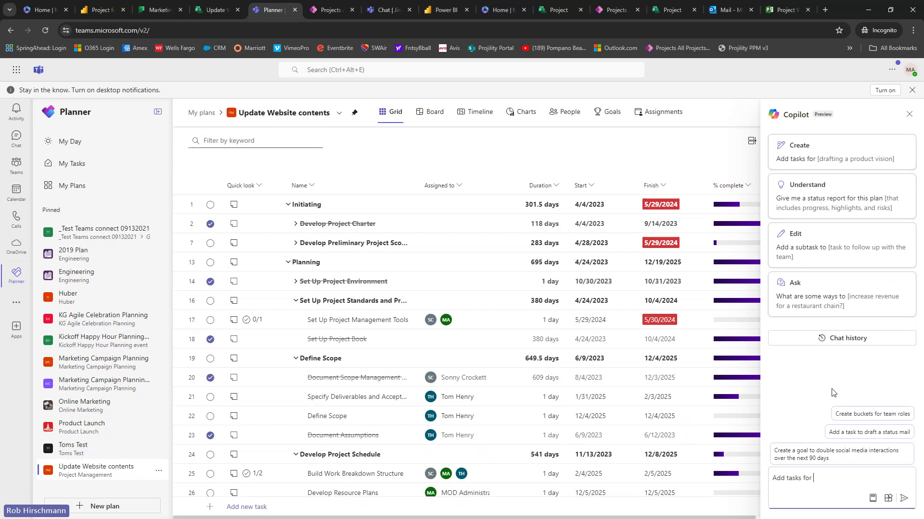
click(837, 201)
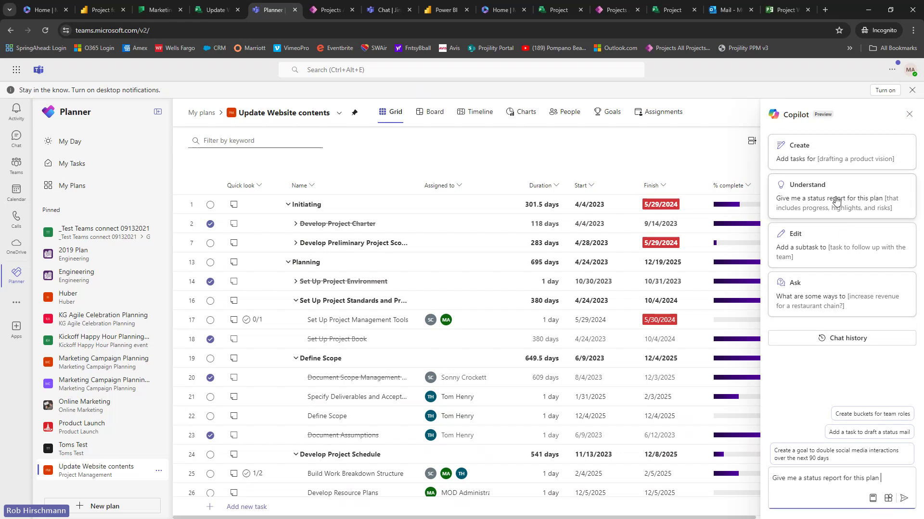
click(904, 498)
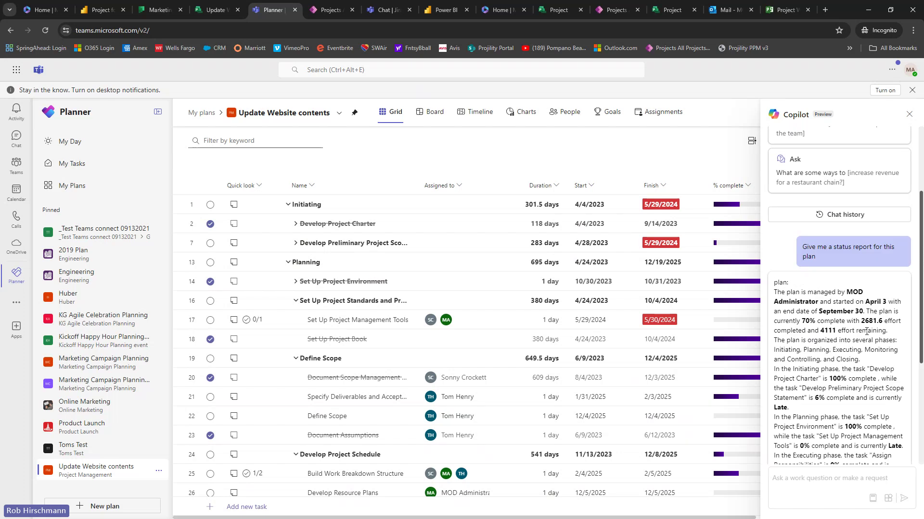
Read through Copilot's status report, examining the plan dates, effort figures, project phases and task progress.
drag(790, 246, 867, 264)
click(826, 255)
scroll(846, 250, down, 1)
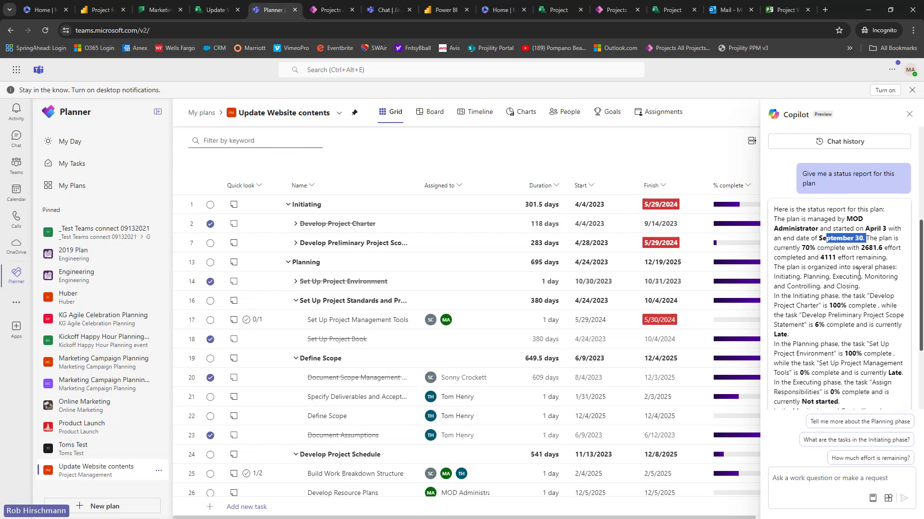
drag(799, 225, 880, 232)
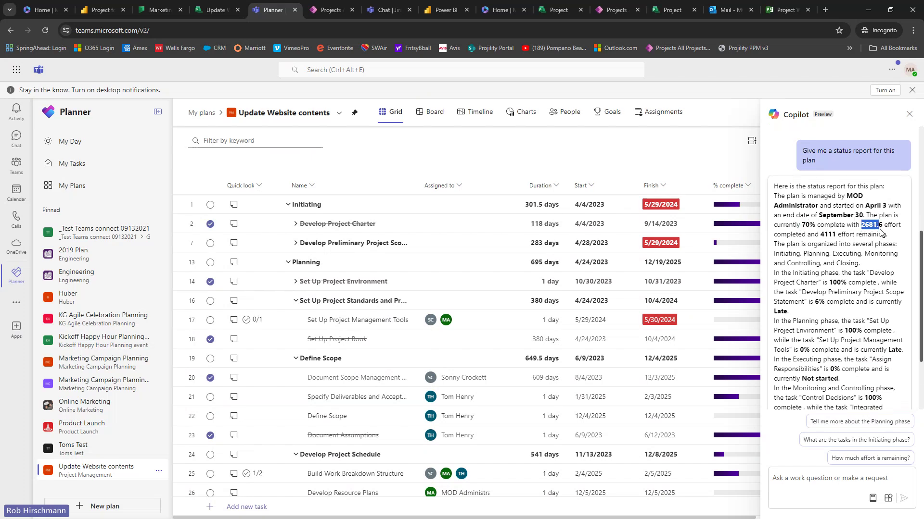
drag(808, 235, 864, 268)
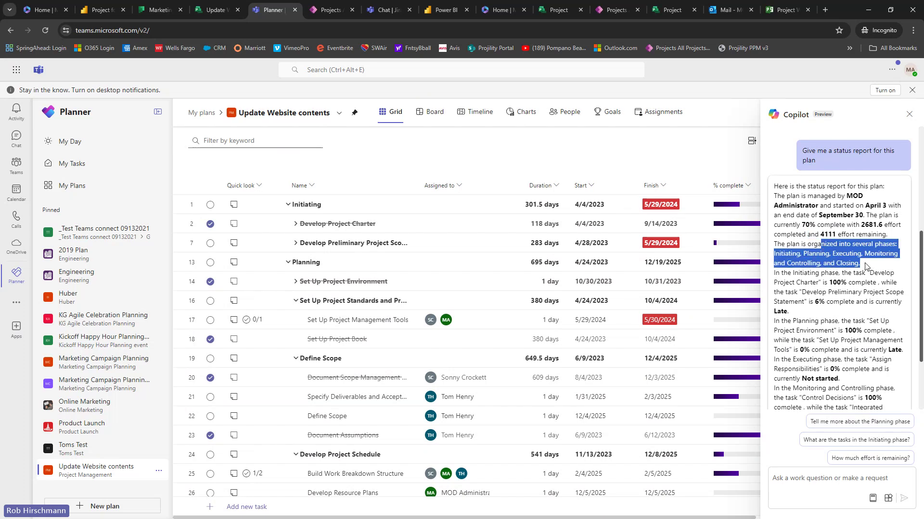
scroll(864, 266, down, 1)
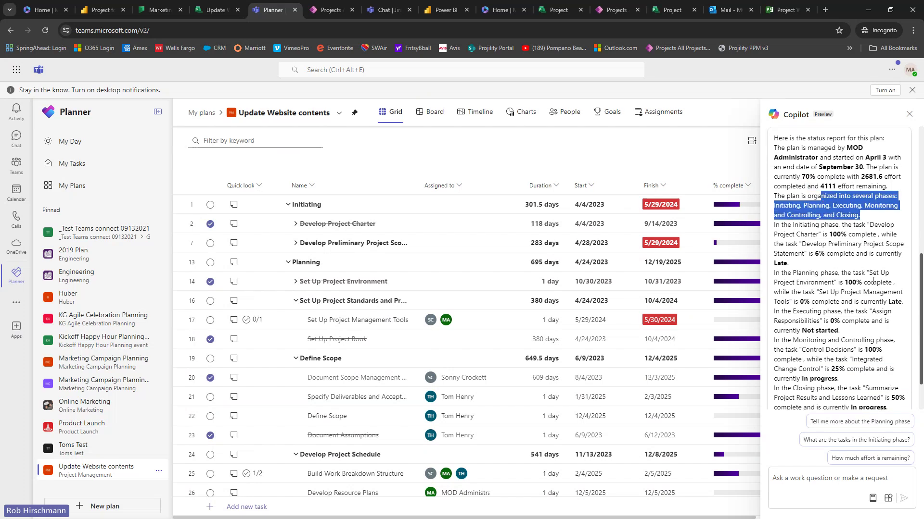
drag(824, 228, 834, 300)
scroll(833, 300, down, 1)
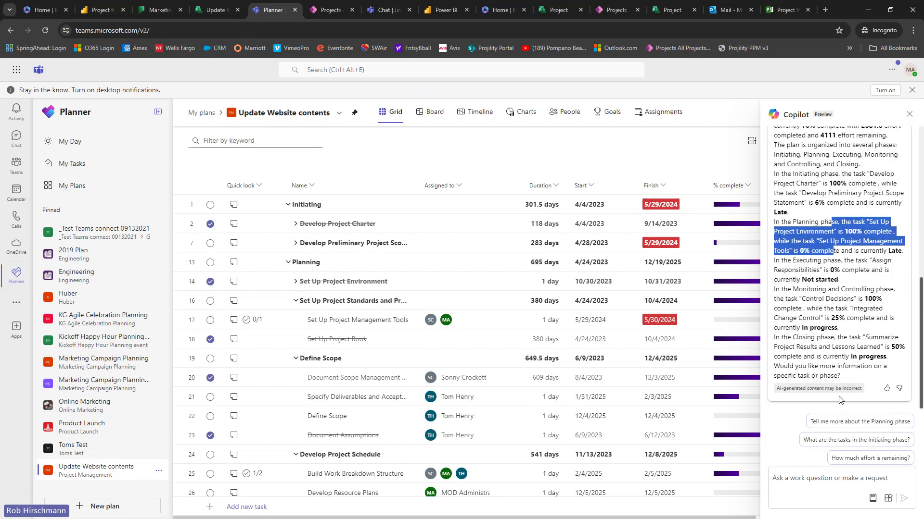
Send Copilot the request "Put all late tasks in this plan into a table".
click(814, 478)
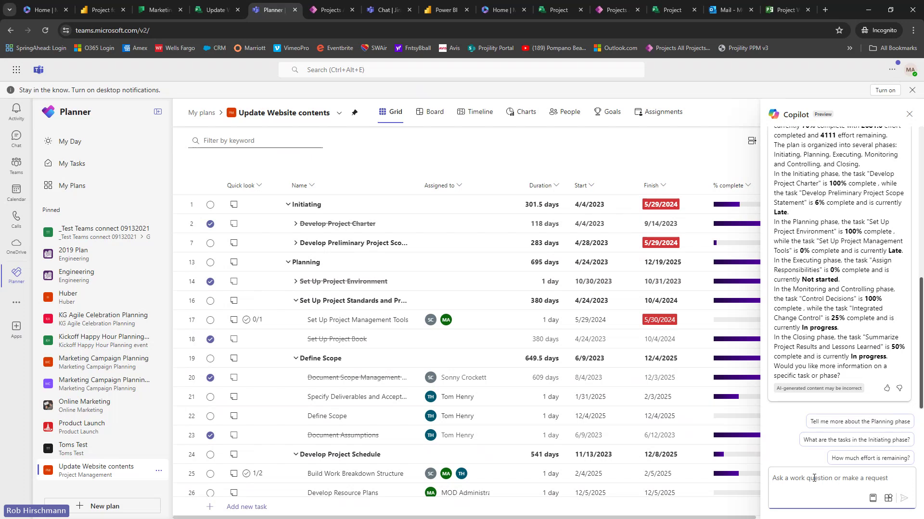
text(Put all late tasks in this plan into a tabl)
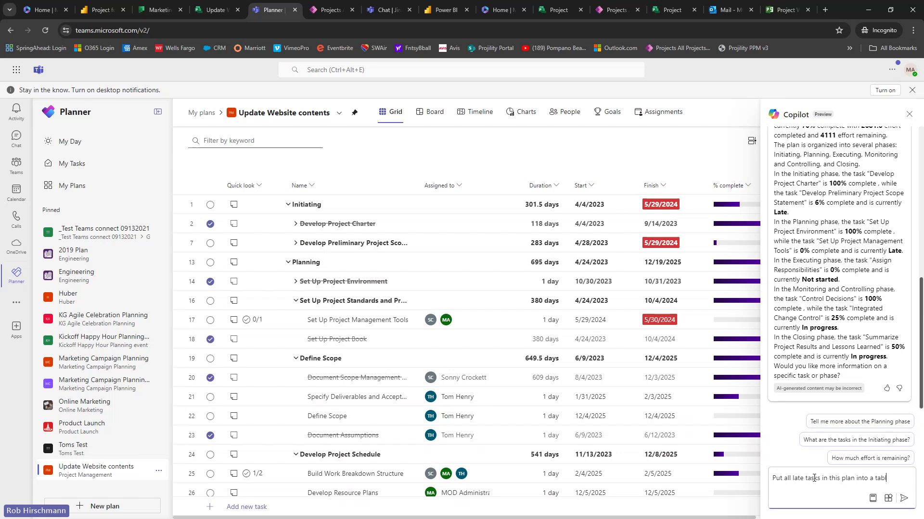
text(e)
key(Return)
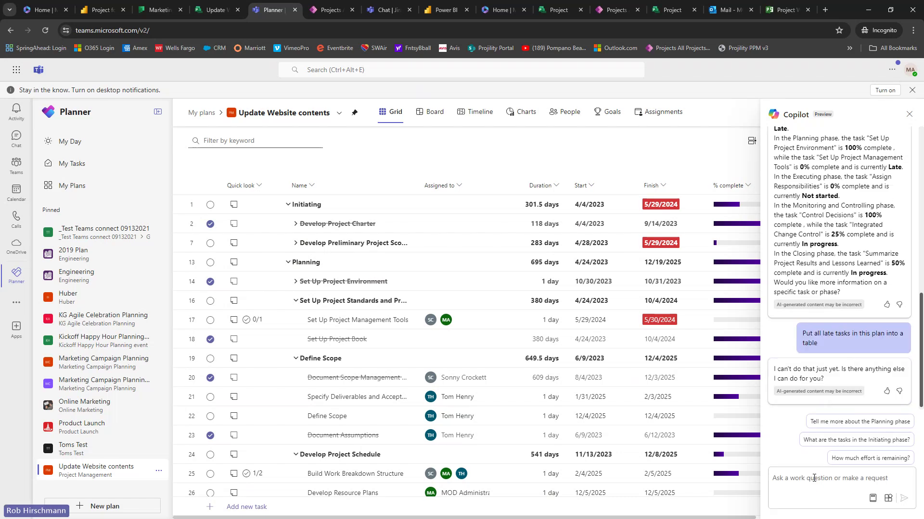
Ask Copilot to "Show me all late tasks".
click(815, 478)
text(Show me all my)
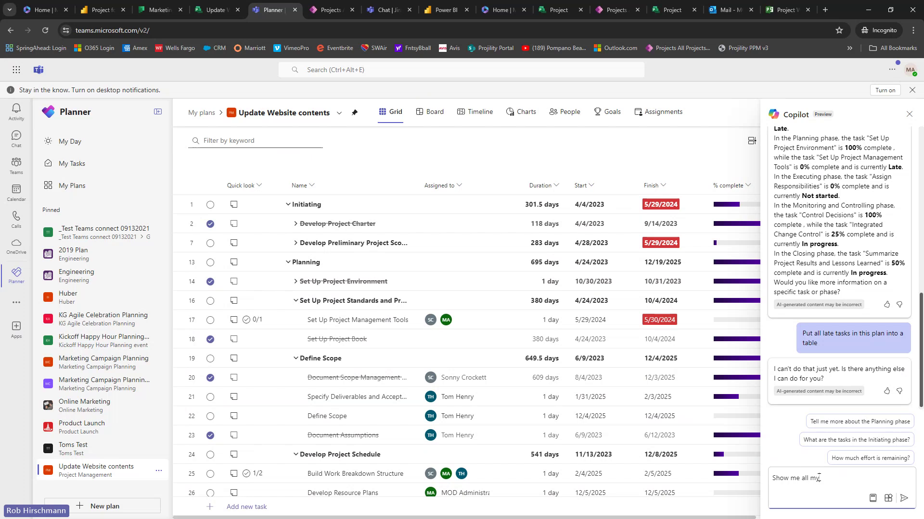
key(BackSpace)
text(late tasks)
key(Return)
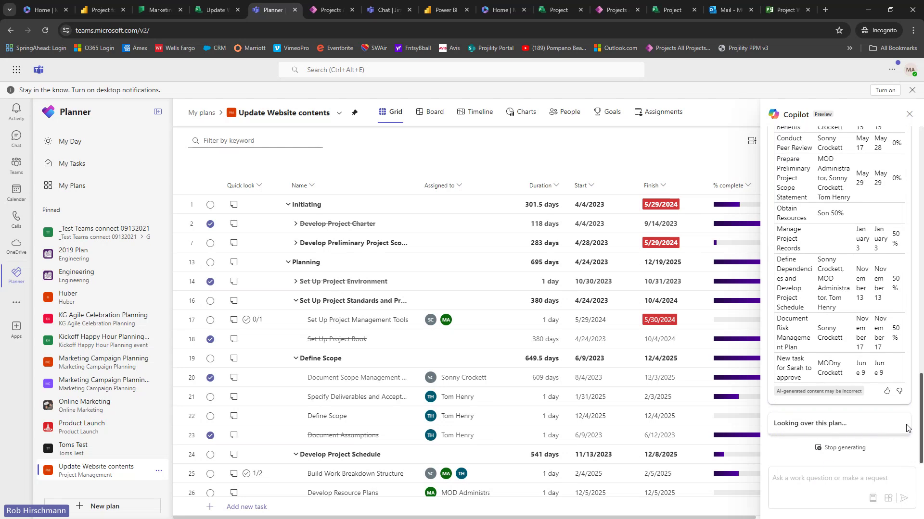
Review Copilot's table of late tasks, and send its suggested prompt for the tasks assigned to one team member.
drag(920, 423, 910, 350)
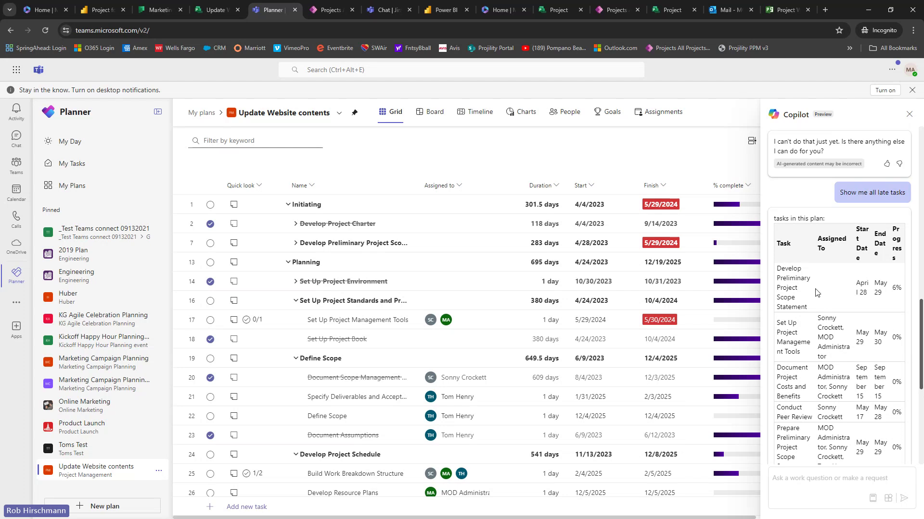
scroll(818, 243, down, 6)
scroll(819, 244, up, 3)
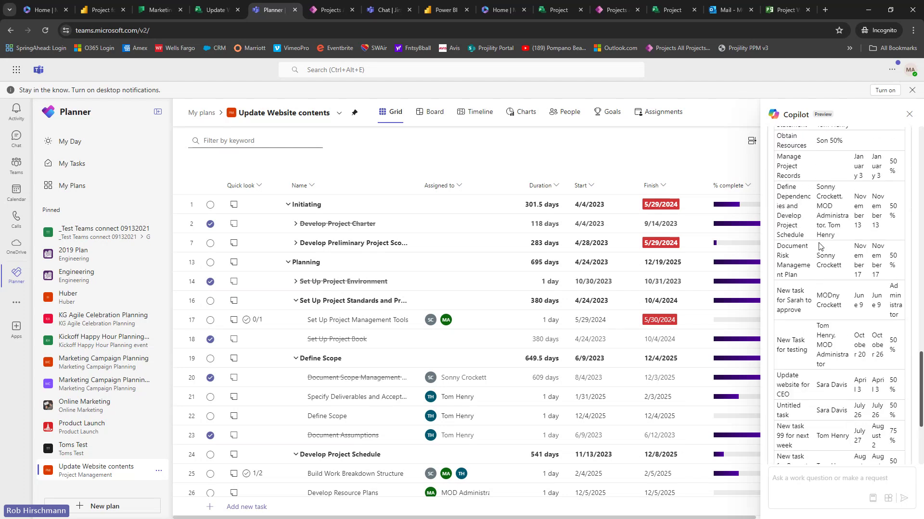
scroll(820, 247, up, 8)
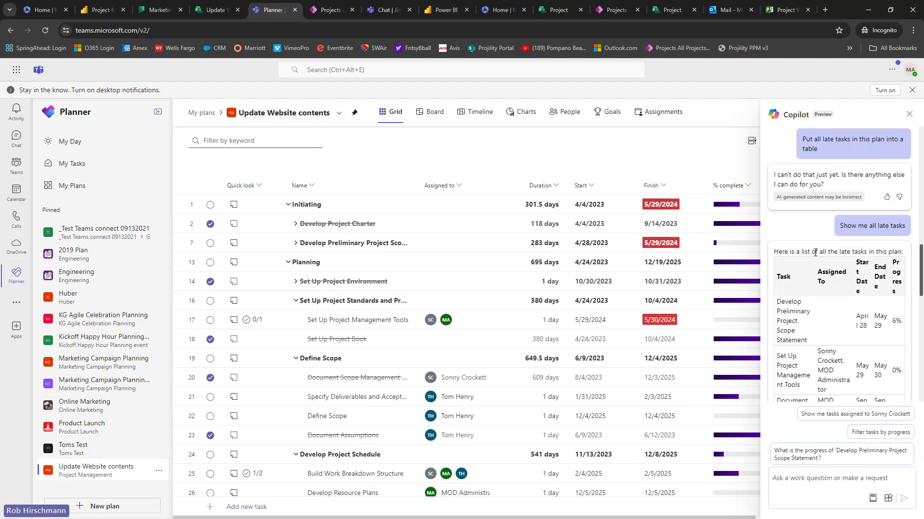
scroll(879, 285, down, 3)
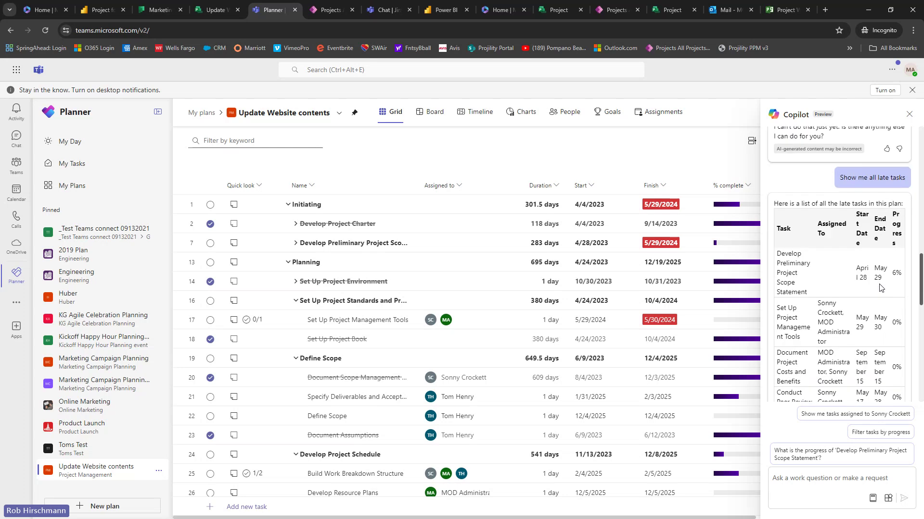
scroll(879, 284, down, 10)
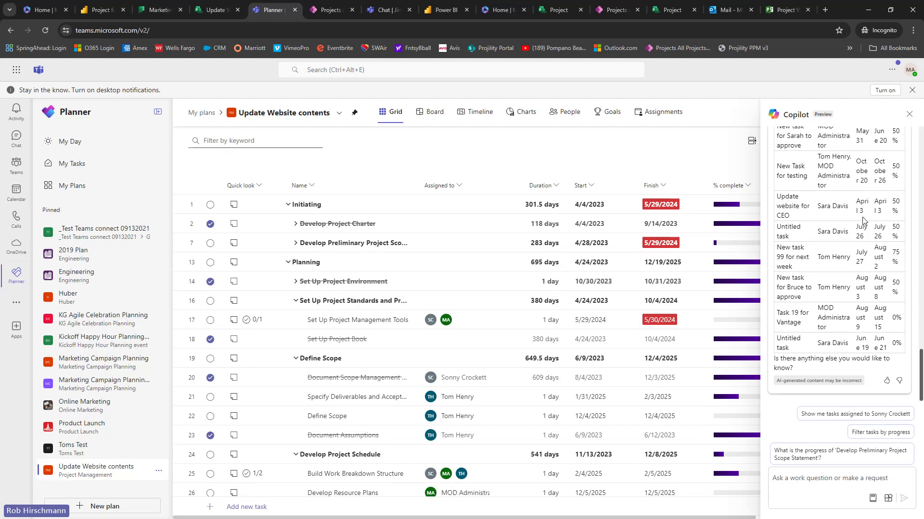
click(853, 417)
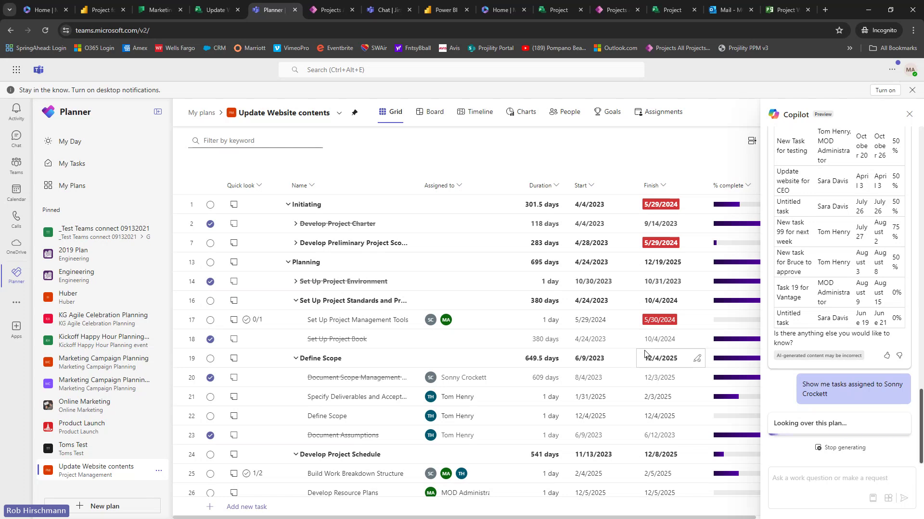
Switch to the Microsoft 365 home page and launch the PowerPro app.
click(40, 11)
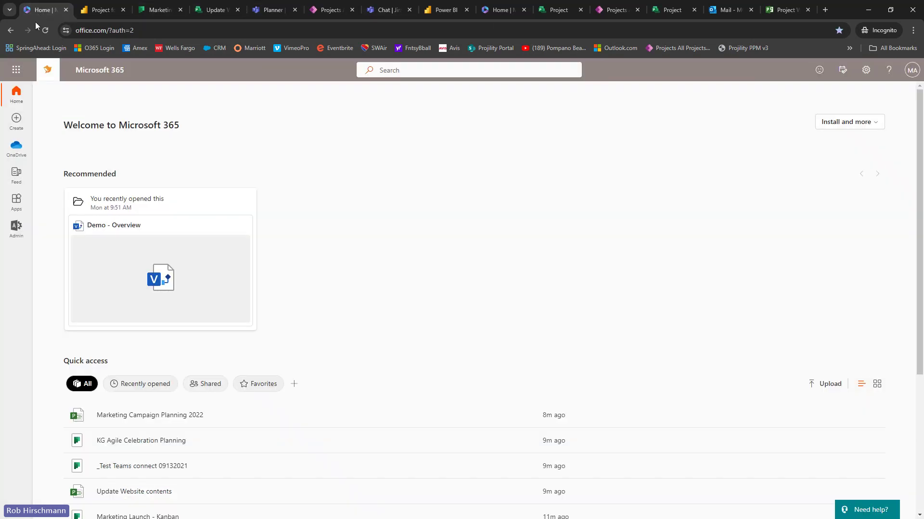
click(16, 70)
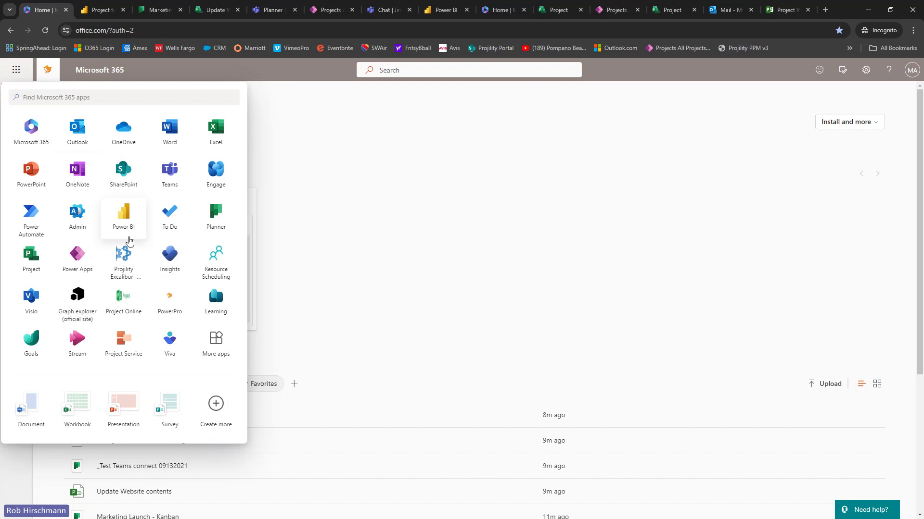
click(167, 290)
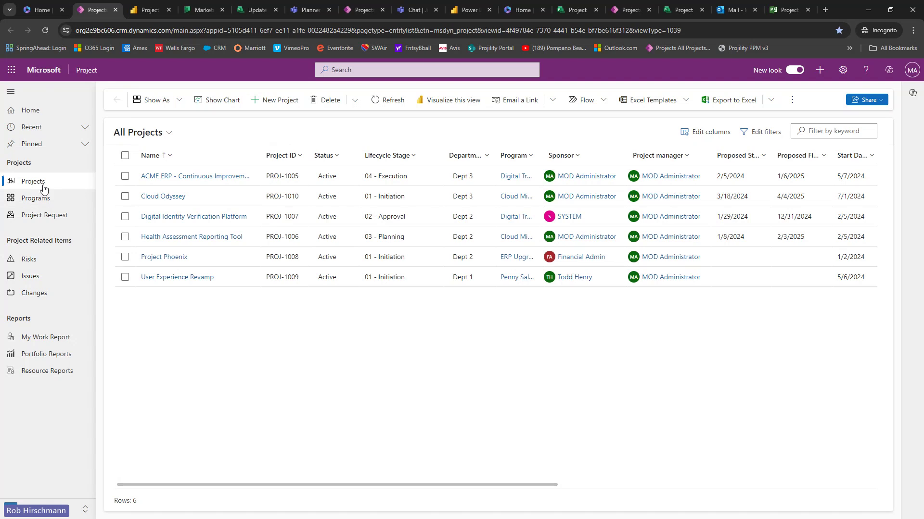
List the active programs and expand Cloud Migration and Digital Transformation to view their projects.
click(43, 203)
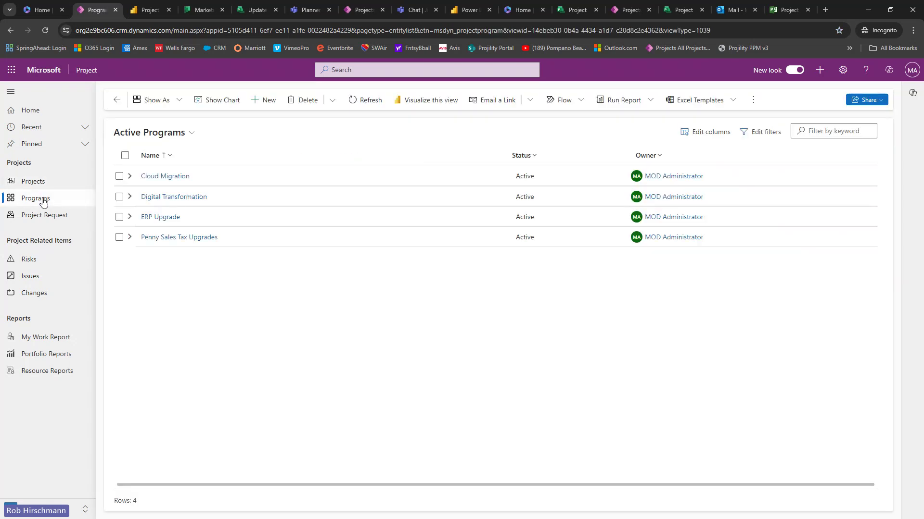
click(130, 176)
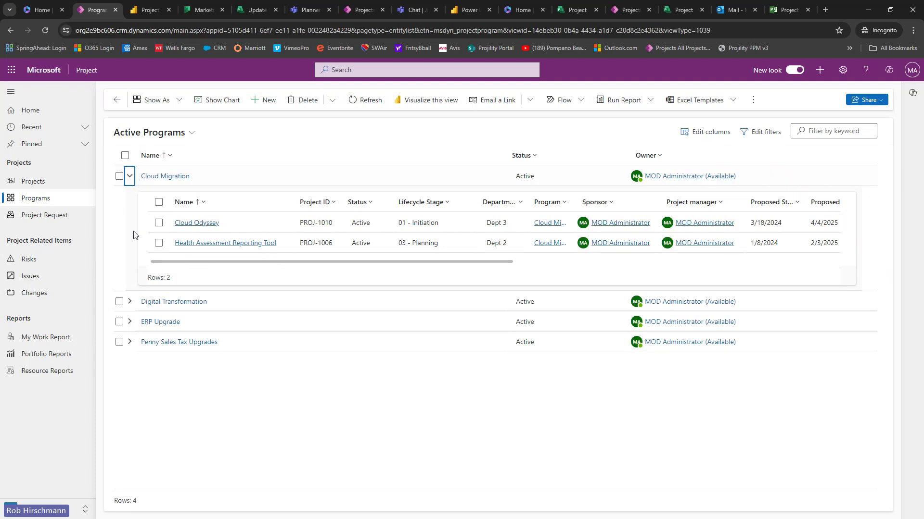
click(129, 302)
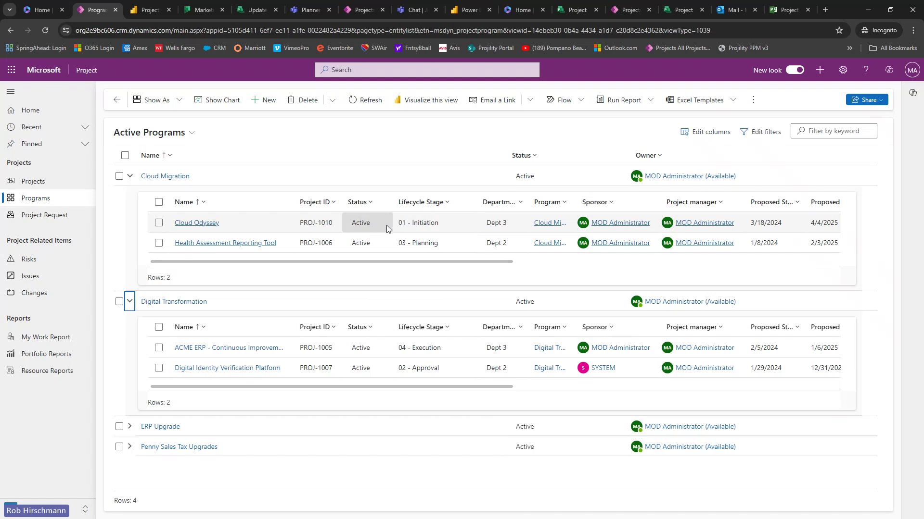
Review the AI-Driven Chatbot for PMs project request and its Draft stage requirements, and return to the list of all projects.
click(52, 217)
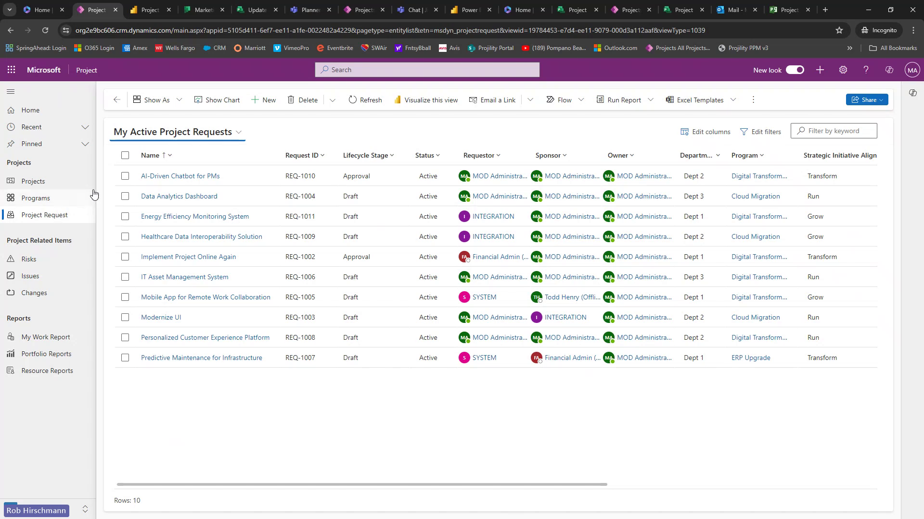
click(168, 179)
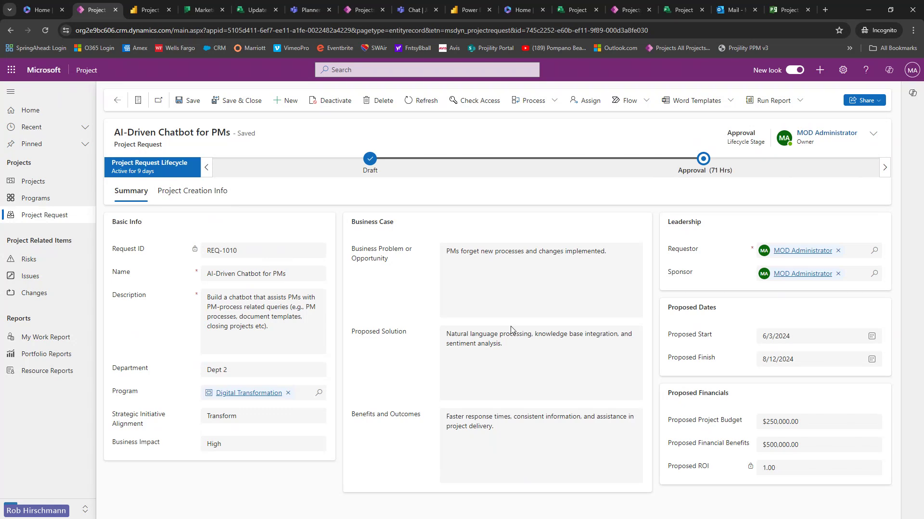
click(370, 164)
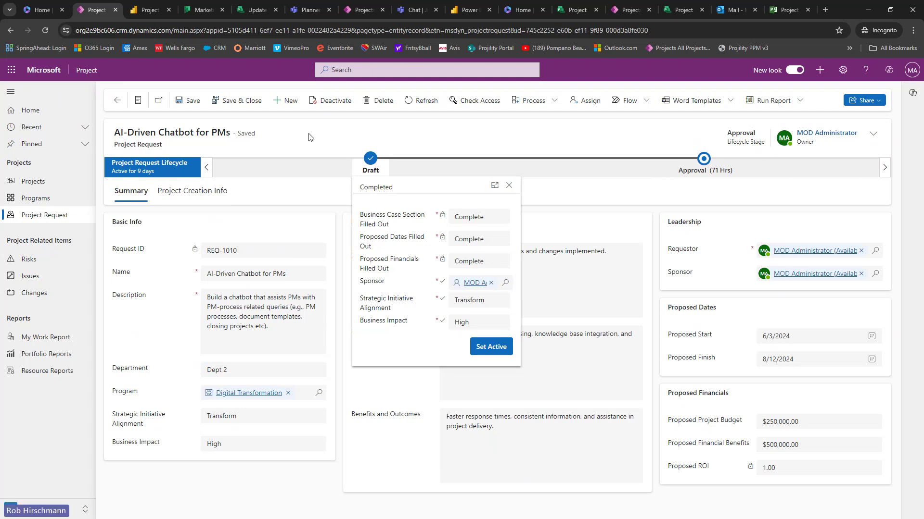
click(344, 134)
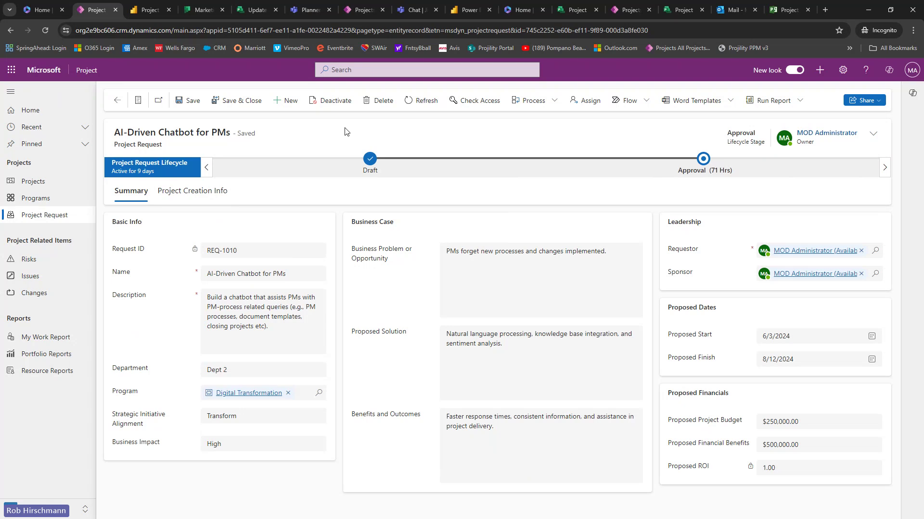
click(34, 217)
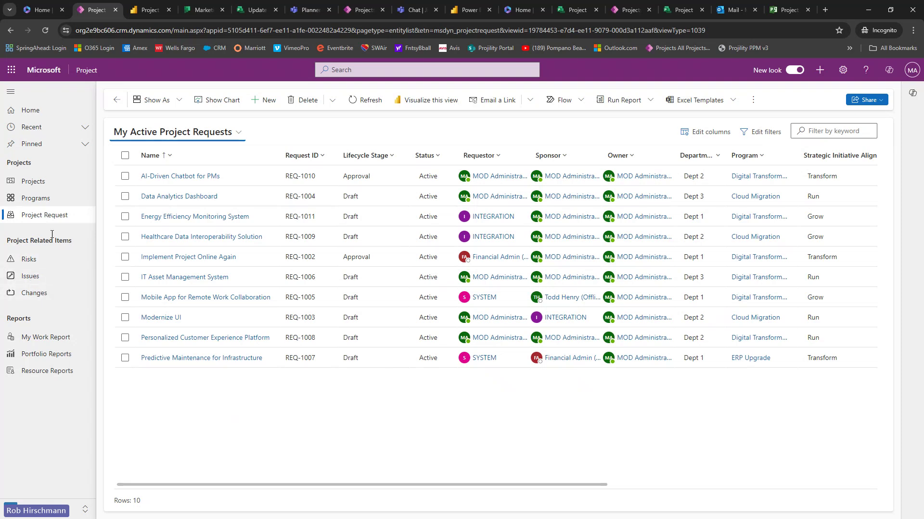
click(32, 183)
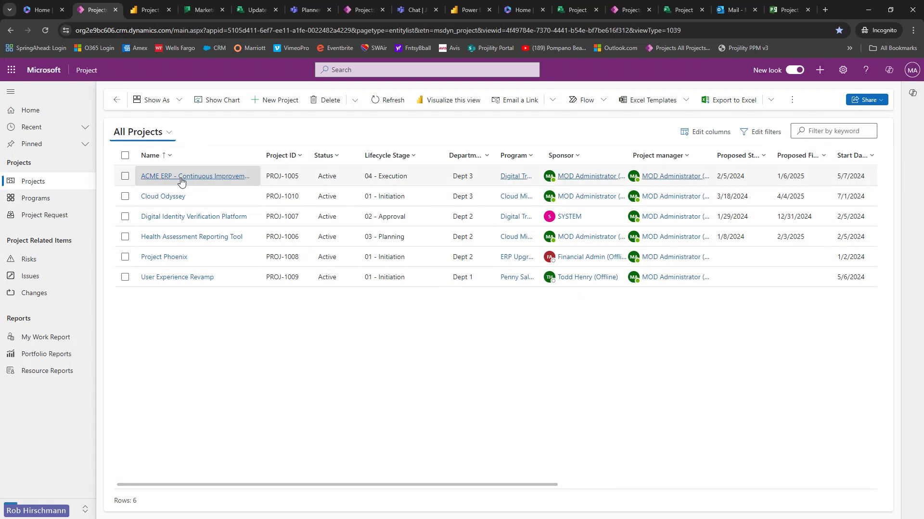
Open the Health Assessment Reporting Tool project and review the requirements of its 03 - Planning lifecycle stage.
click(170, 237)
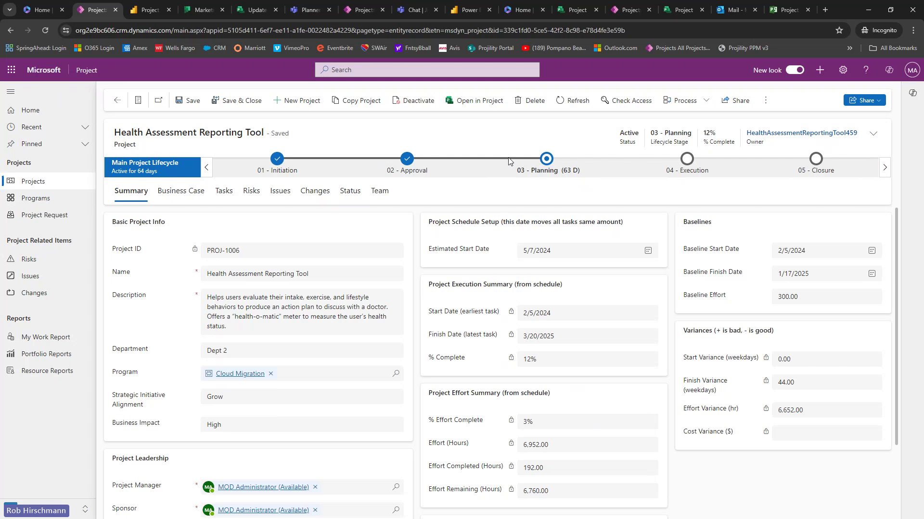
click(546, 166)
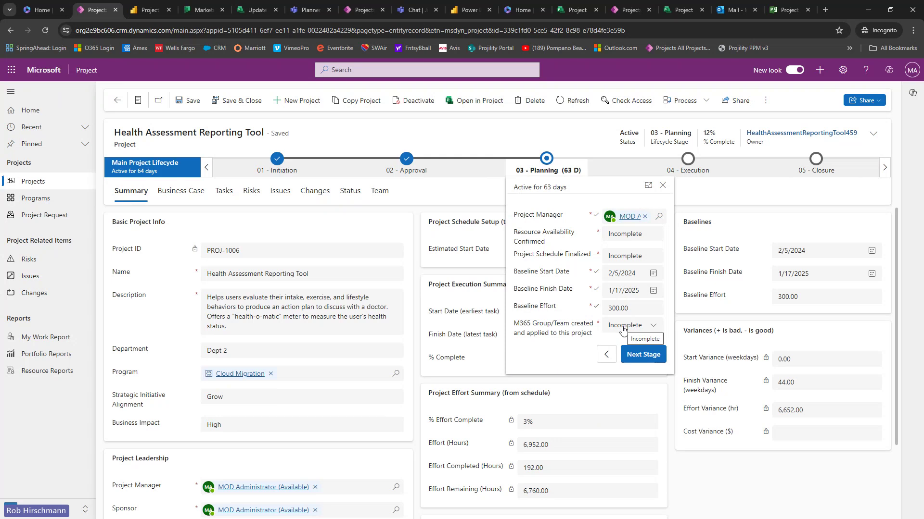
click(562, 136)
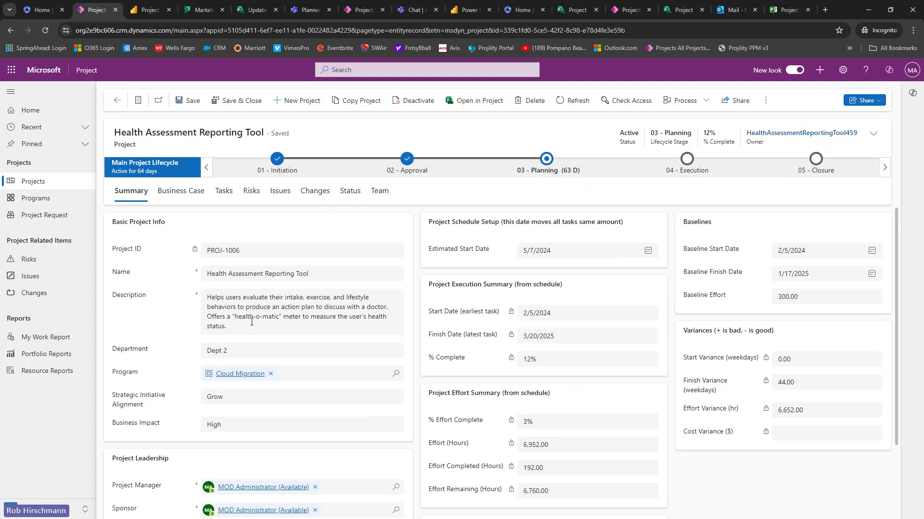
Inspect the description and the available Department, Strategic Initiative Alignment and Business Impact choices in the project summary.
scroll(208, 243, down, 1)
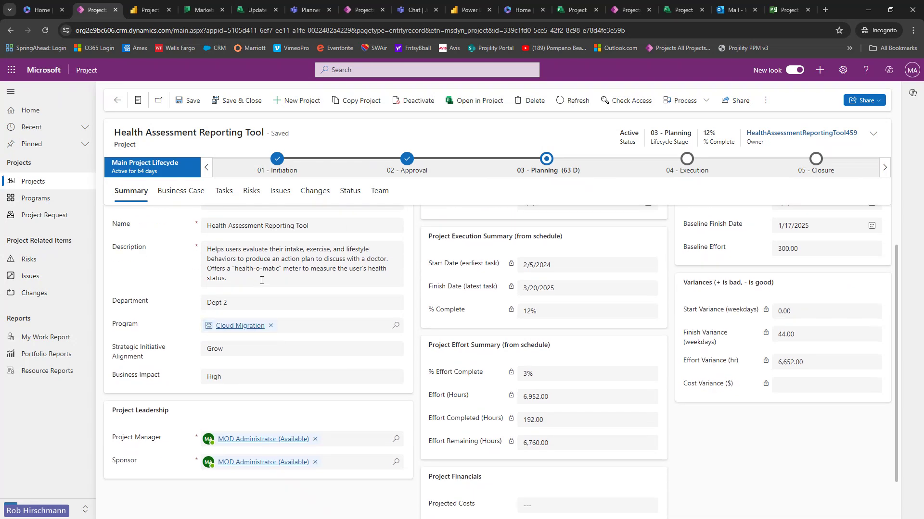
click(264, 271)
click(262, 303)
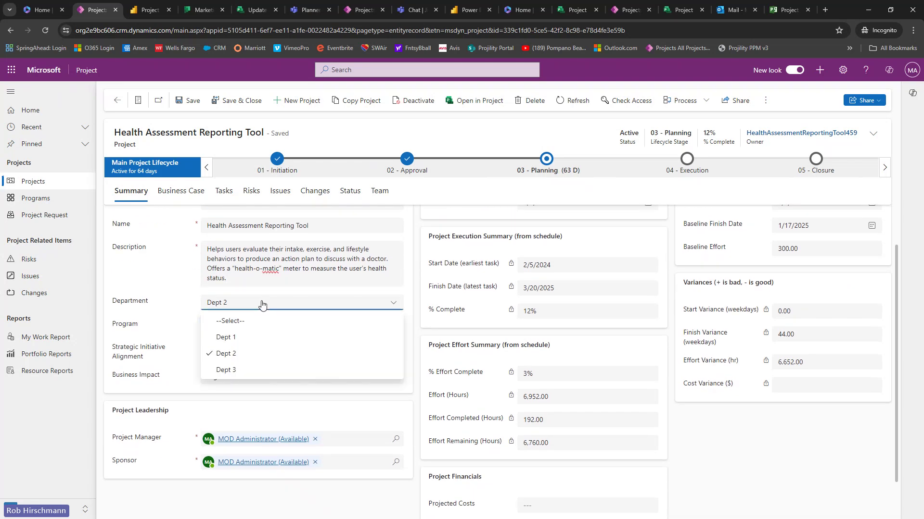
click(261, 304)
click(262, 349)
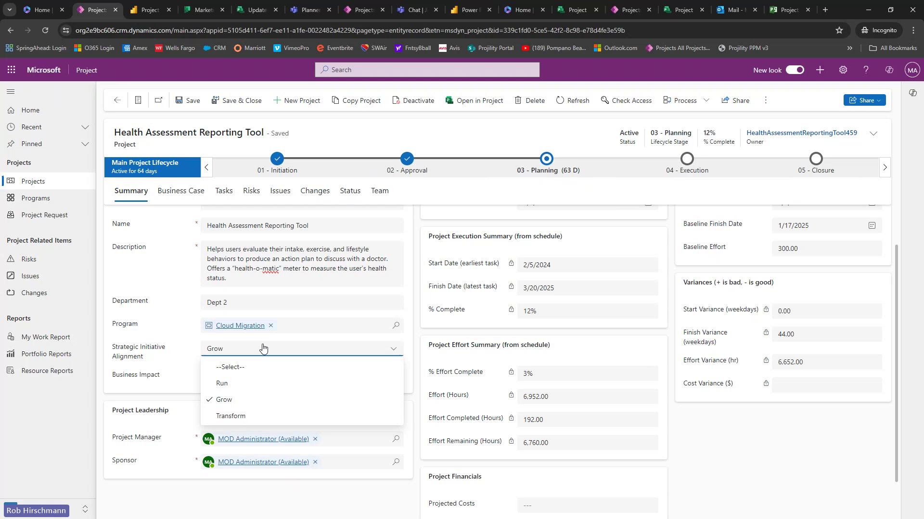
click(262, 349)
click(250, 377)
click(250, 377)
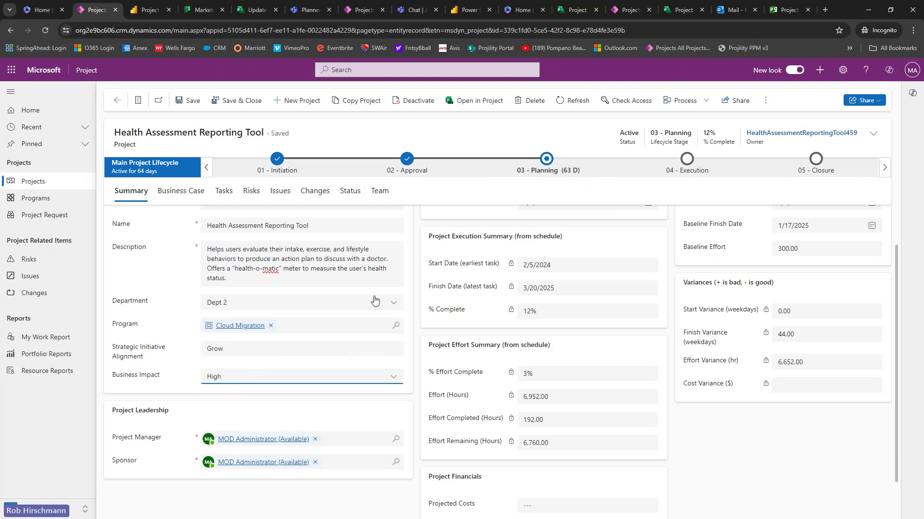
Review the Baselines and Variances sections of the project summary.
scroll(375, 292, up, 1)
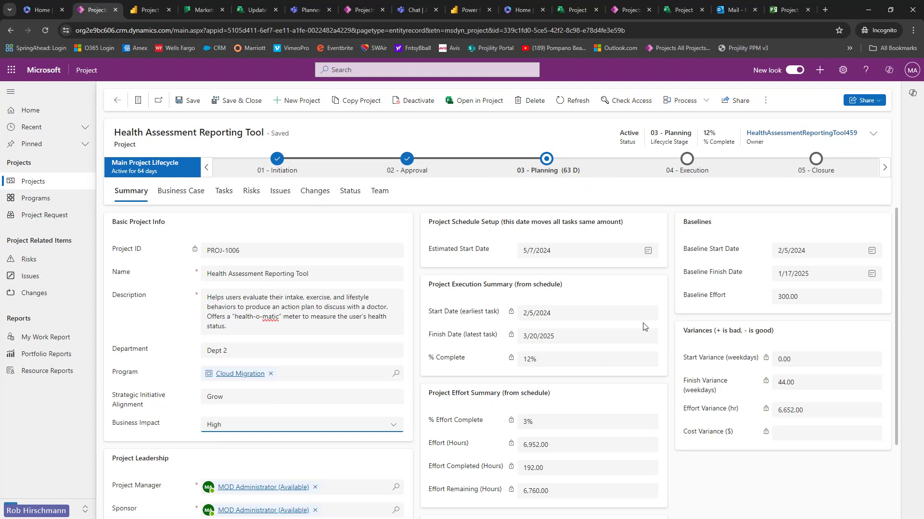
drag(712, 224, 683, 225)
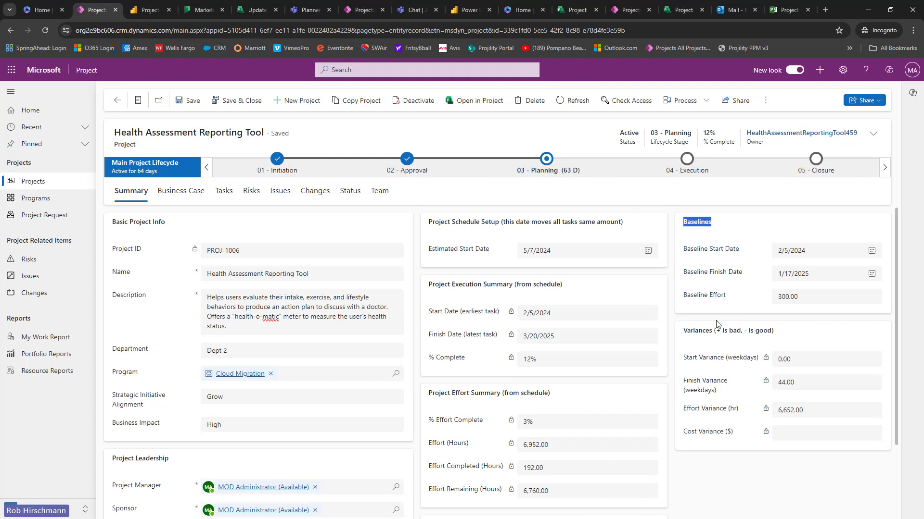
drag(685, 330, 787, 333)
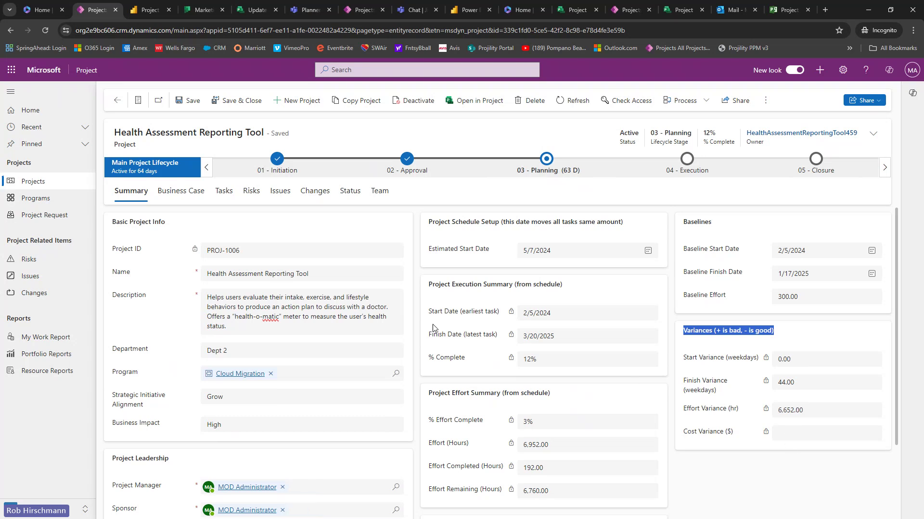
Review the project's business case from proposed dates to related request fields, and check the 01 - Initiation stage requirements.
click(192, 200)
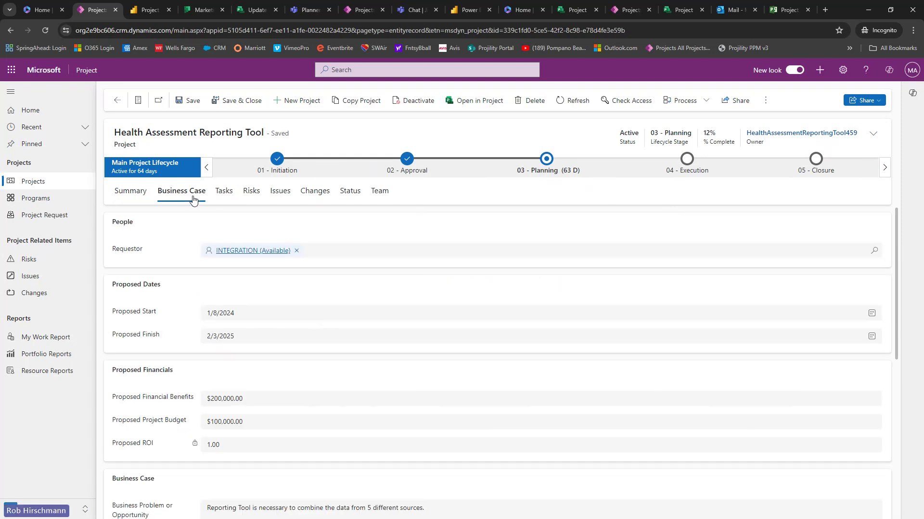
scroll(450, 340, down, 1)
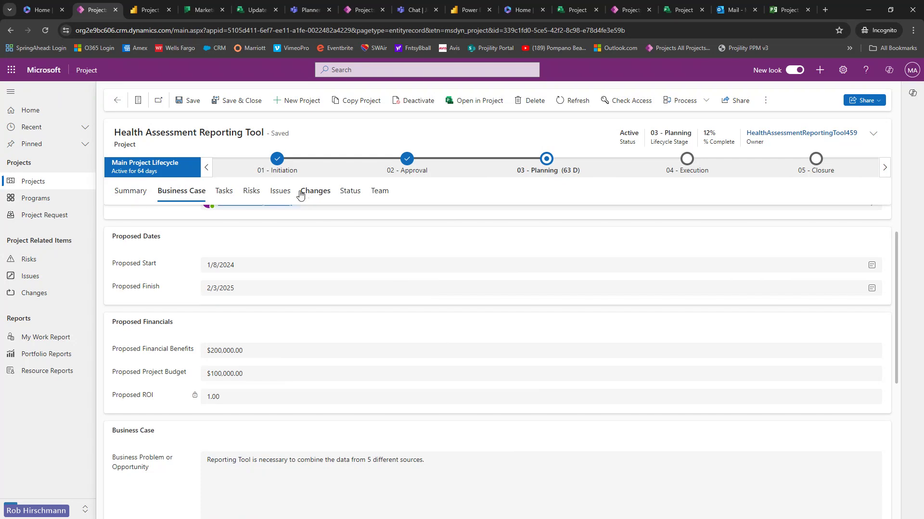
click(275, 159)
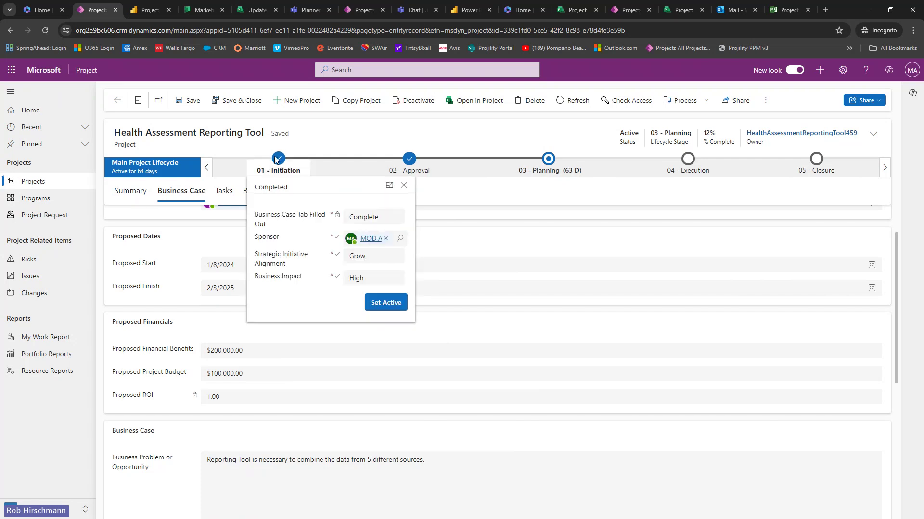
click(552, 263)
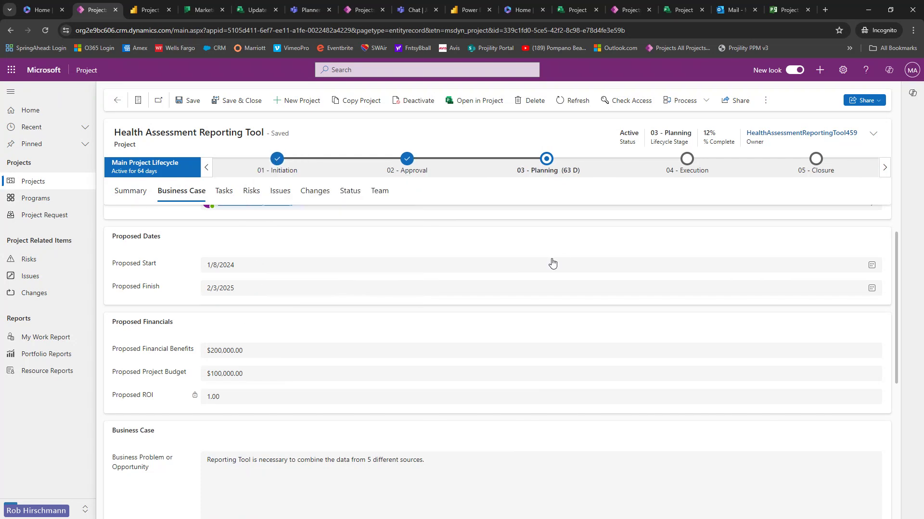
scroll(552, 263, down, 3)
scroll(552, 268, down, 2)
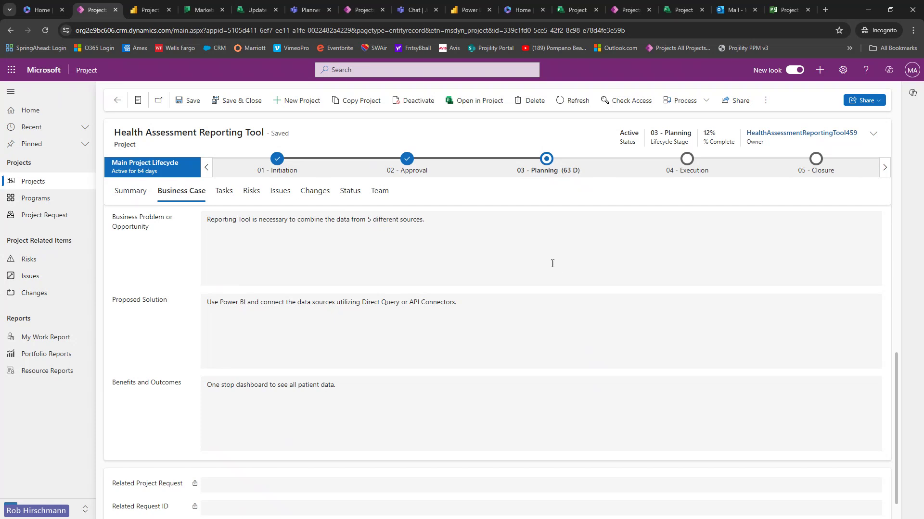
scroll(552, 264, down, 1)
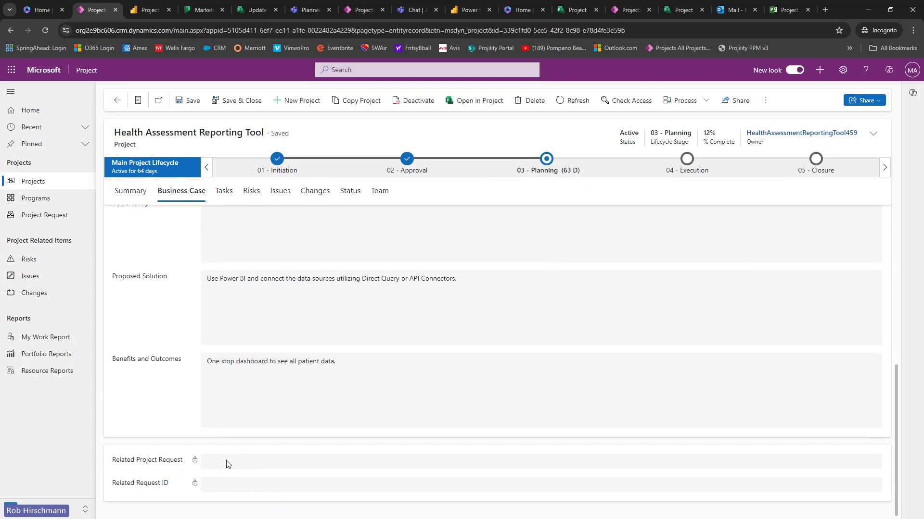
scroll(228, 452, up, 6)
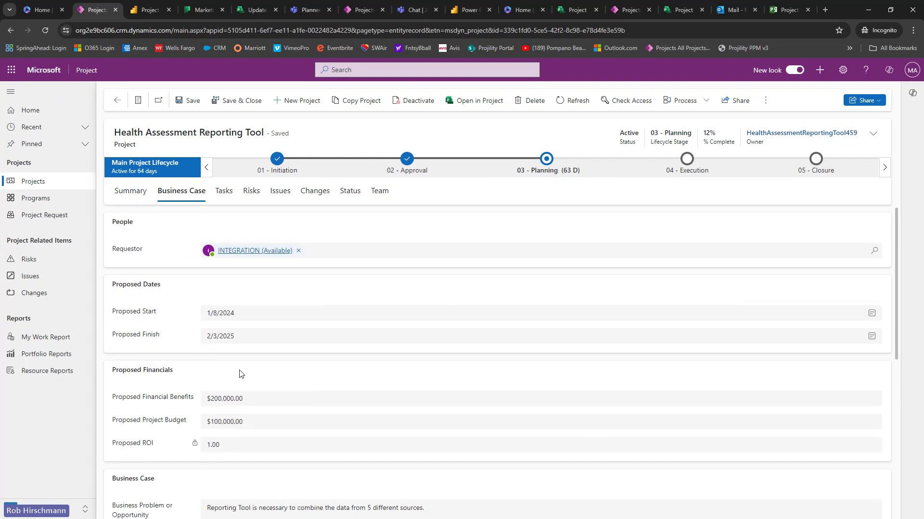
View the project's tasks as a board and a timeline, and return to the grid view.
click(231, 196)
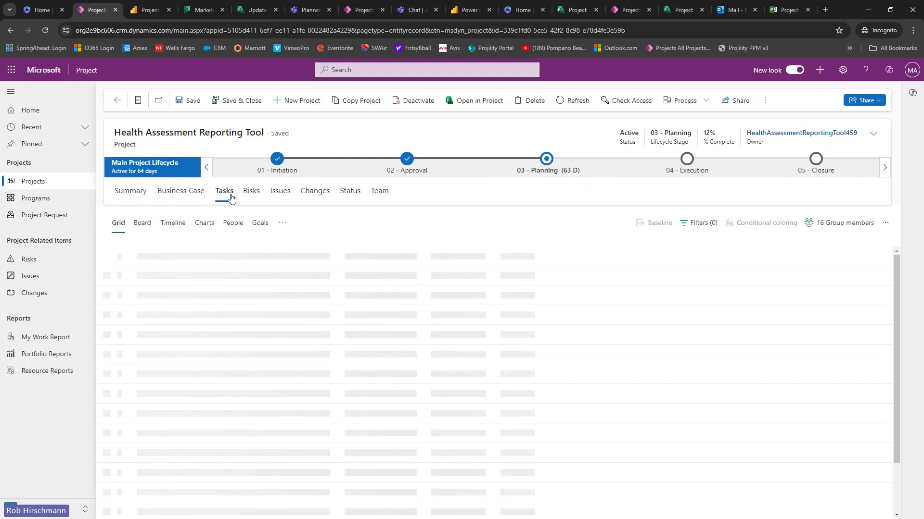
click(140, 225)
click(161, 229)
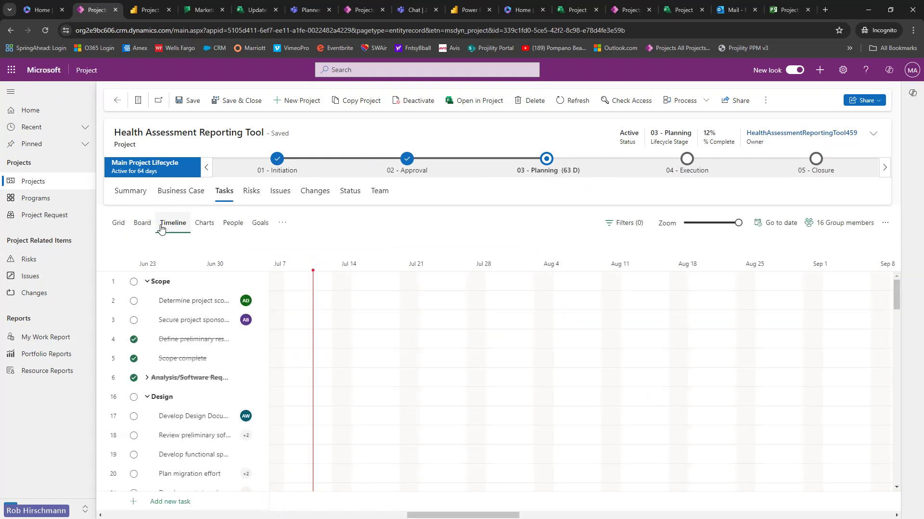
click(131, 225)
click(118, 224)
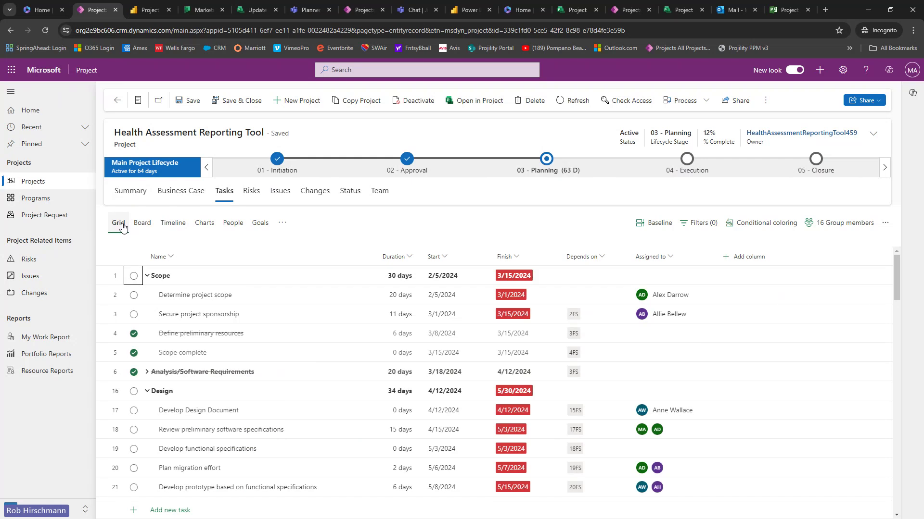
View the project's risks and changes, and open the change record about adding a module to reporting.
click(250, 193)
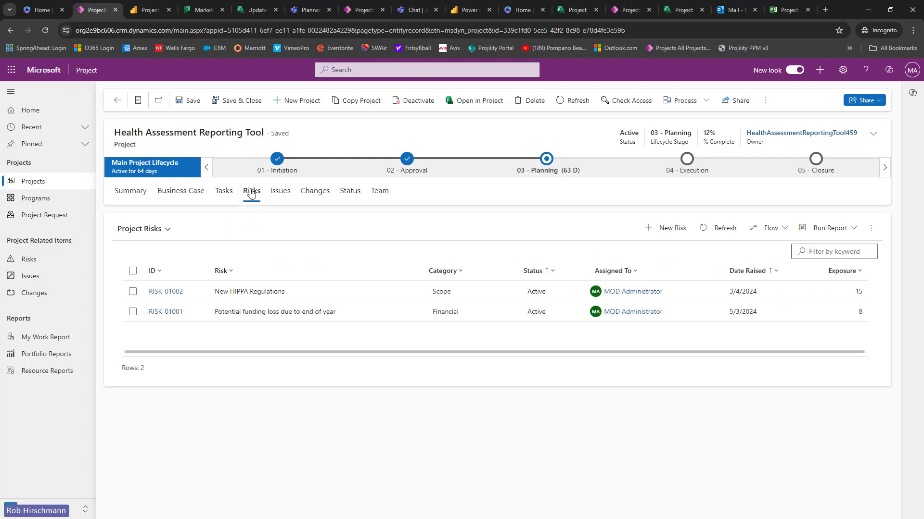
click(306, 195)
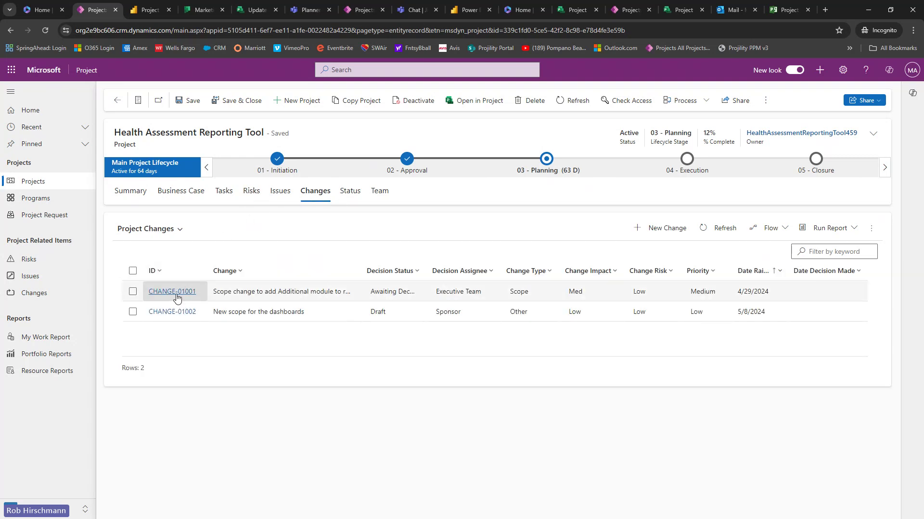
click(176, 296)
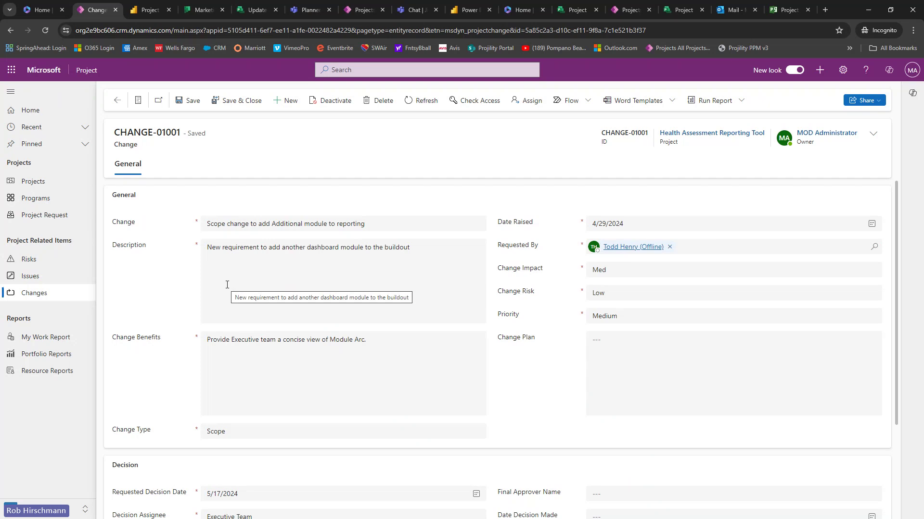
Examine the change's description, Change Type options and Decision section, including the Decision Assignee field.
click(243, 260)
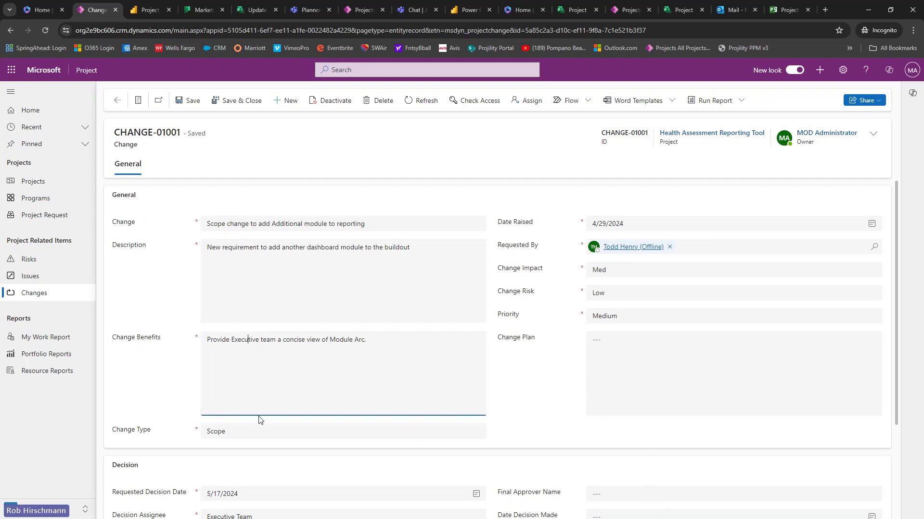
click(257, 431)
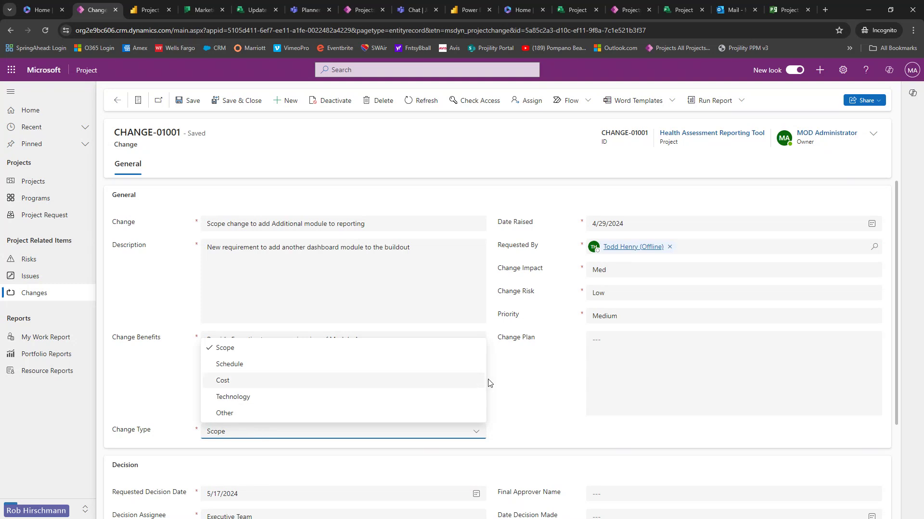
click(503, 368)
scroll(502, 373, down, 3)
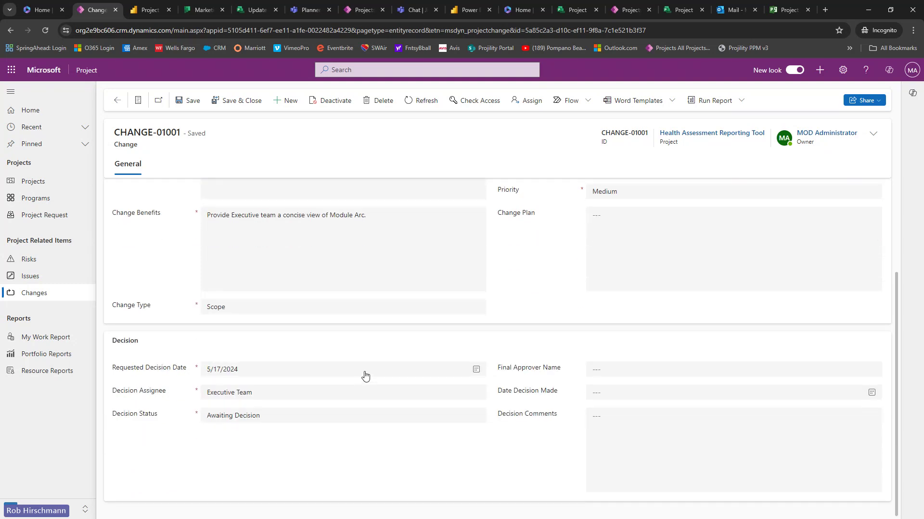
click(367, 399)
click(366, 399)
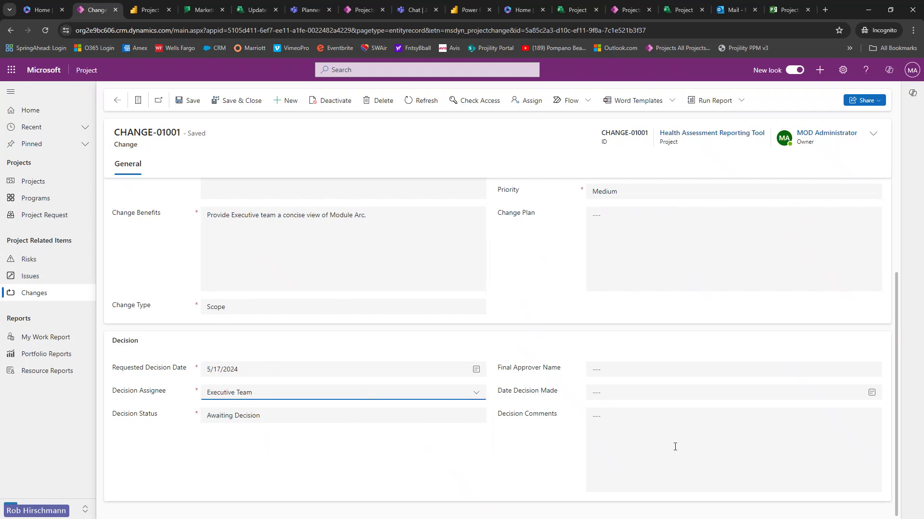
Examine the change's impact, risk and plan fields, and return to the project's list of changes.
scroll(674, 447, up, 3)
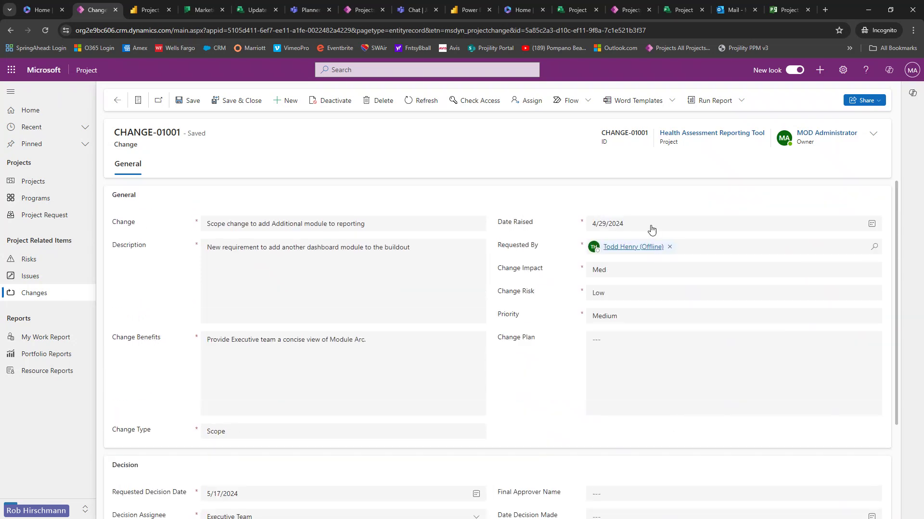
click(645, 276)
click(646, 277)
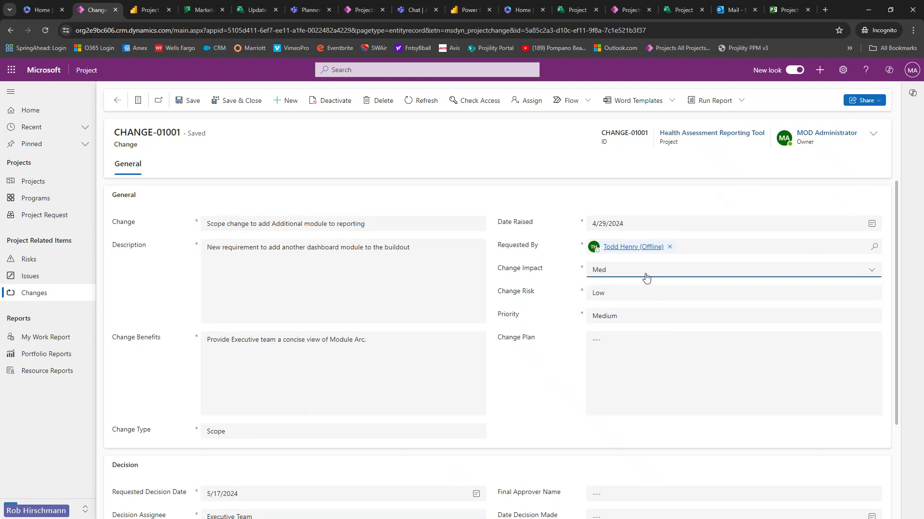
click(642, 293)
click(641, 293)
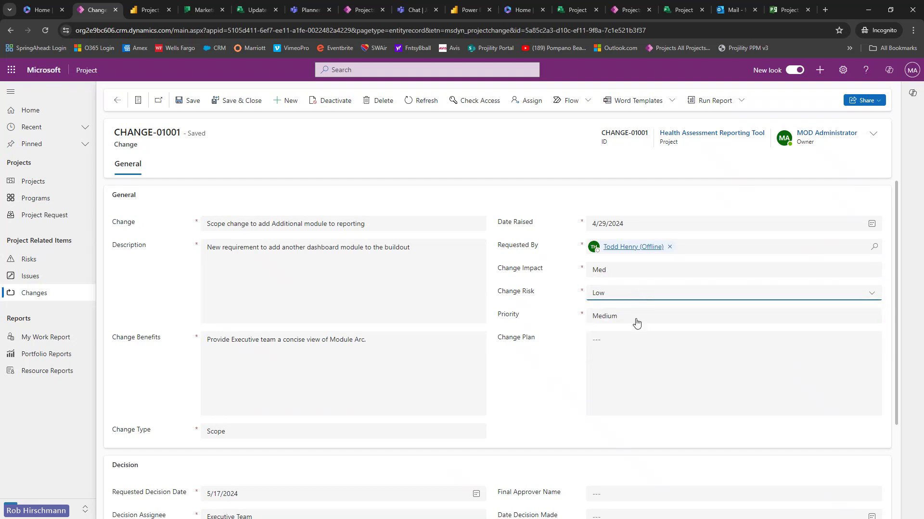
click(626, 343)
click(500, 159)
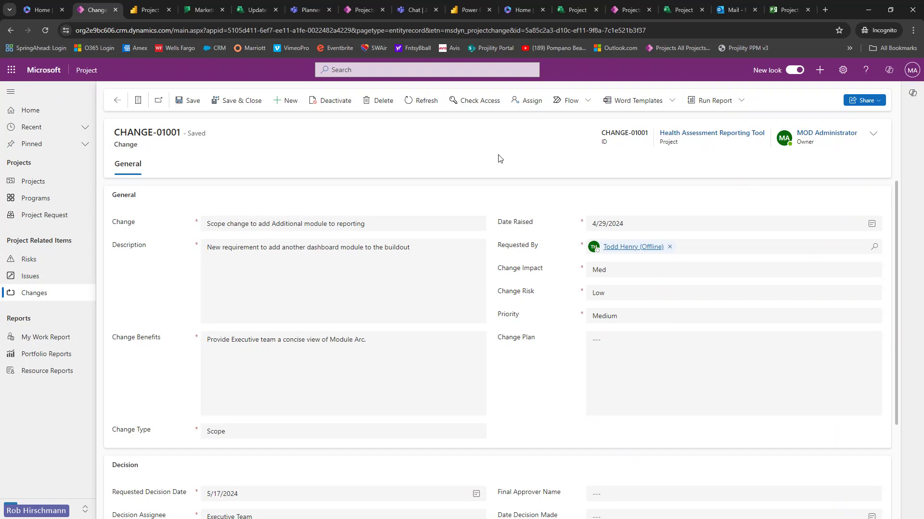
click(126, 107)
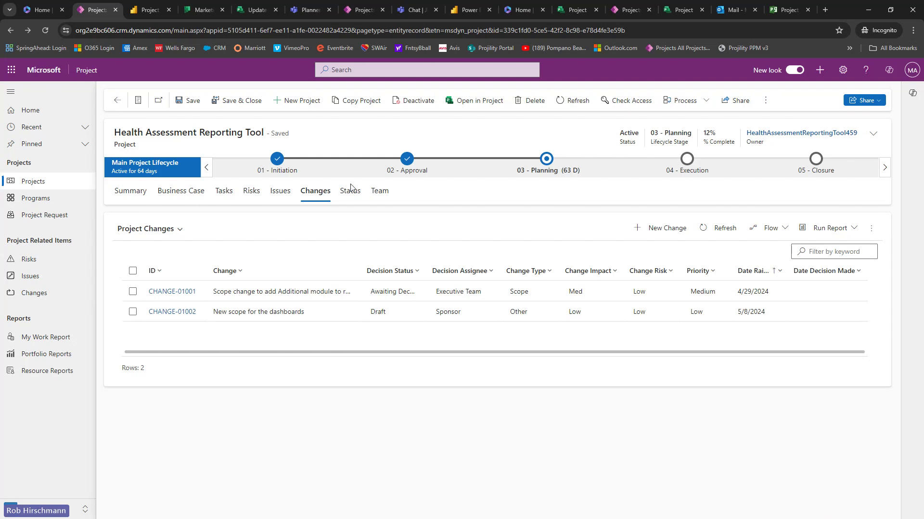
View the project's status information, including its risk, issue and change counts, and open the status report dated 4/29/2024.
click(351, 192)
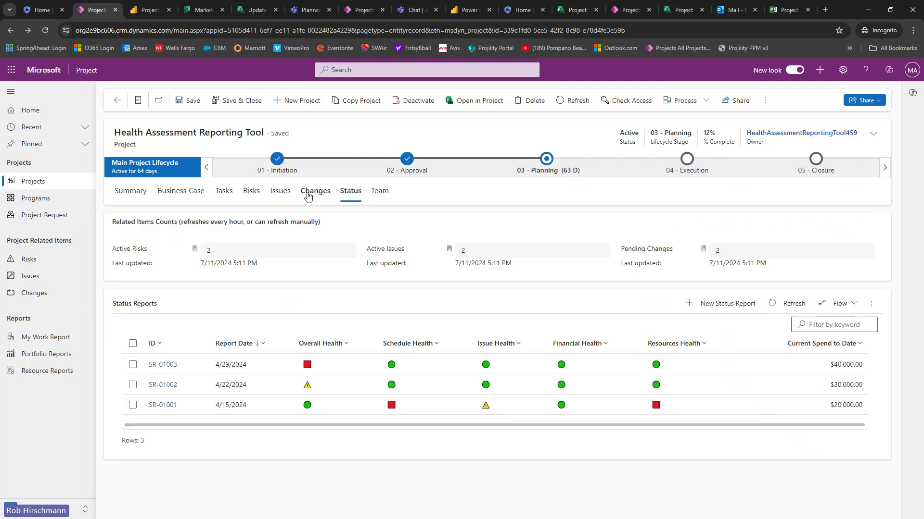
drag(114, 222, 333, 224)
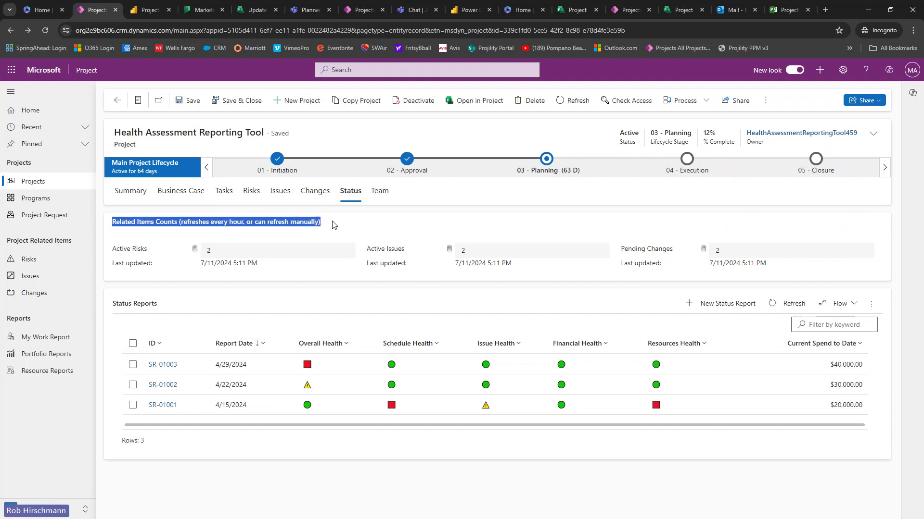
click(214, 253)
click(460, 253)
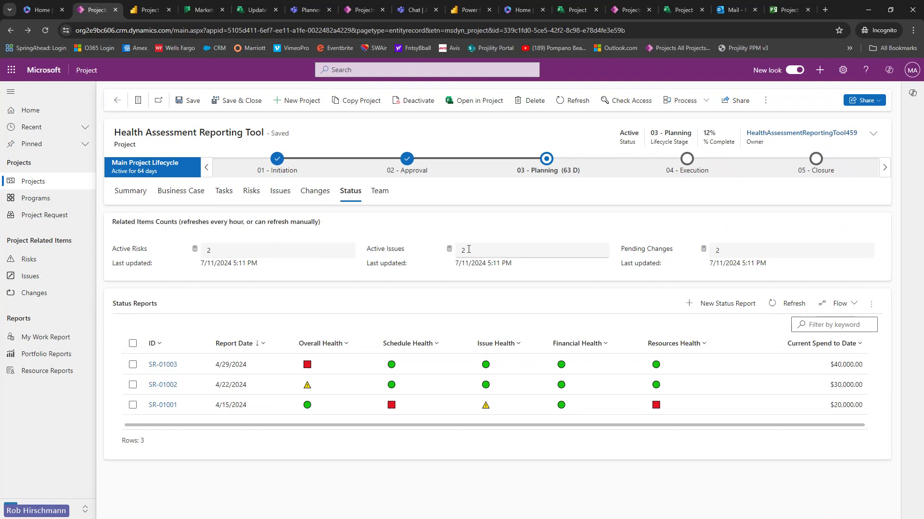
click(745, 248)
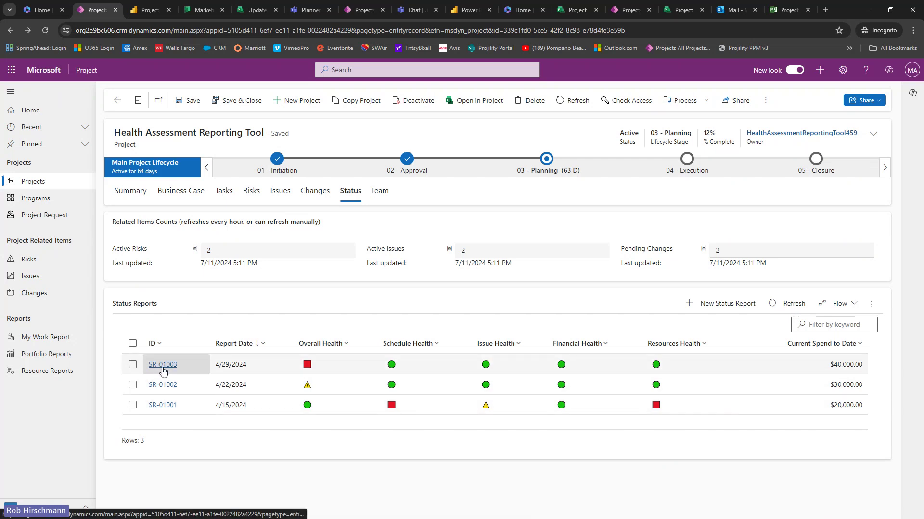
click(161, 386)
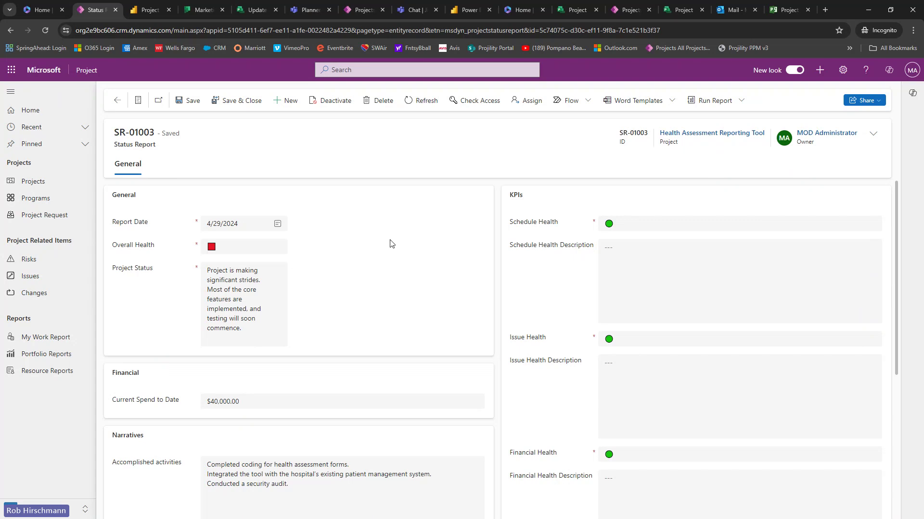
Examine the status report's general fields and the available Overall Health options.
scroll(426, 260, down, 1)
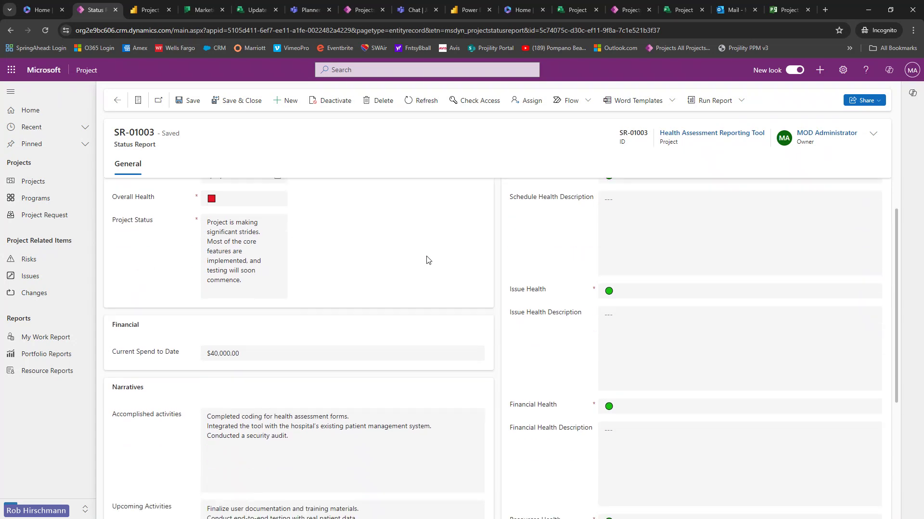
click(249, 199)
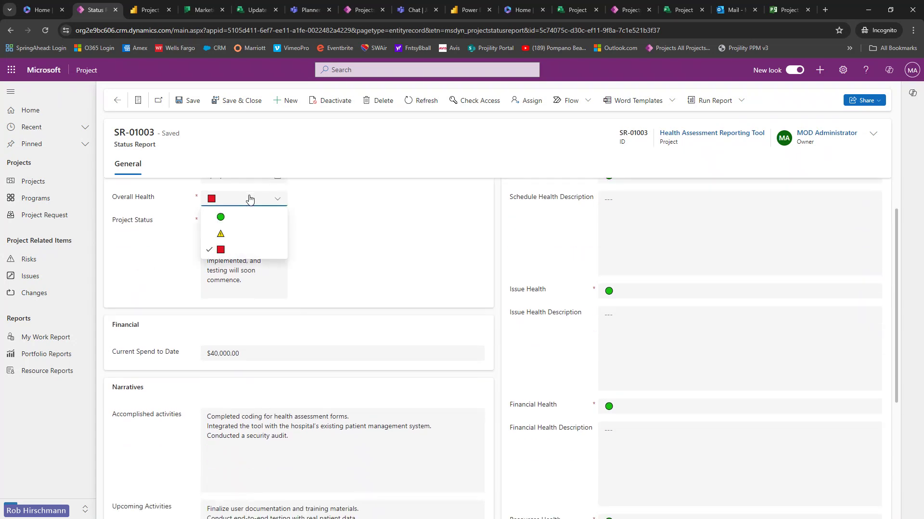
click(284, 199)
scroll(371, 221, down, 1)
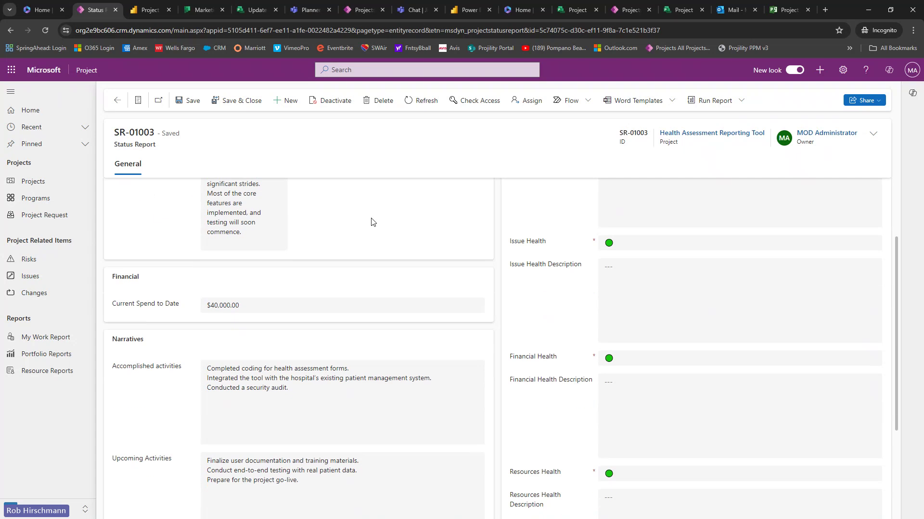
Examine the report's spend, Accomplished activities, Upcoming Activities and Key Decisions fields, and return to the project.
scroll(371, 222, down, 2)
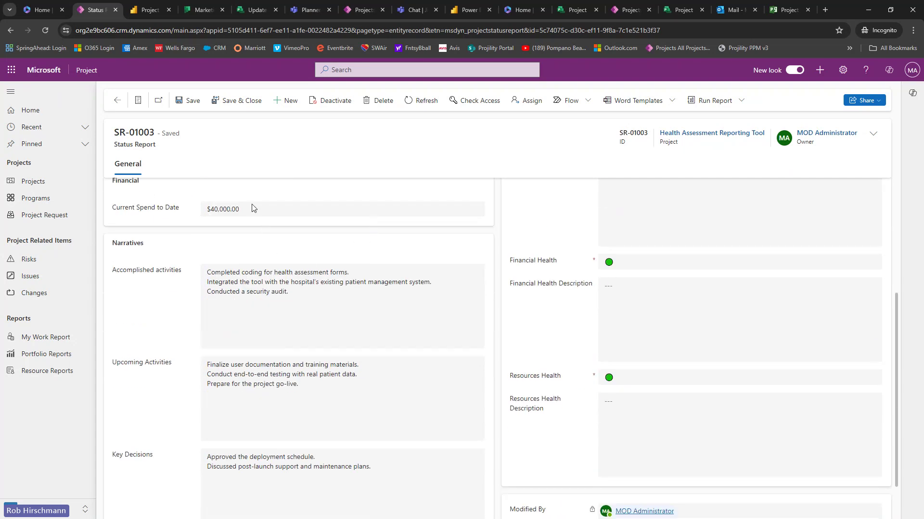
scroll(317, 304, down, 1)
click(297, 257)
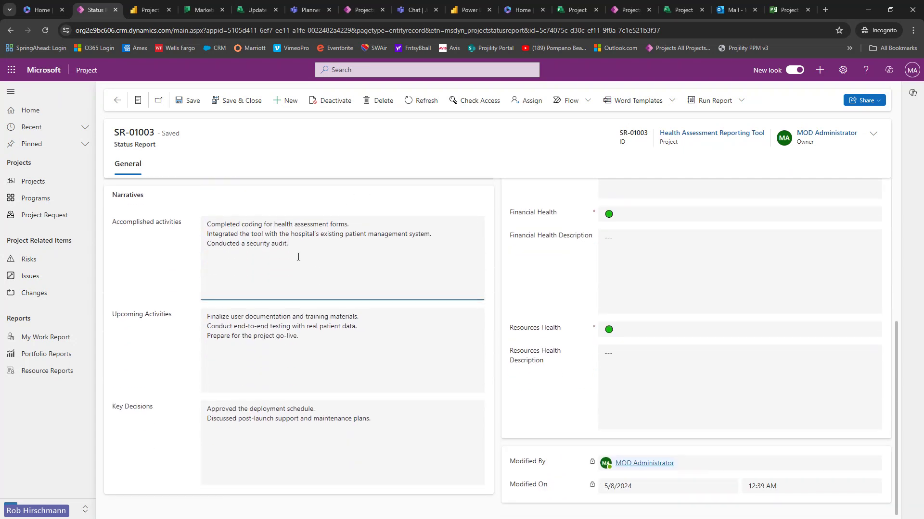
click(316, 340)
click(338, 418)
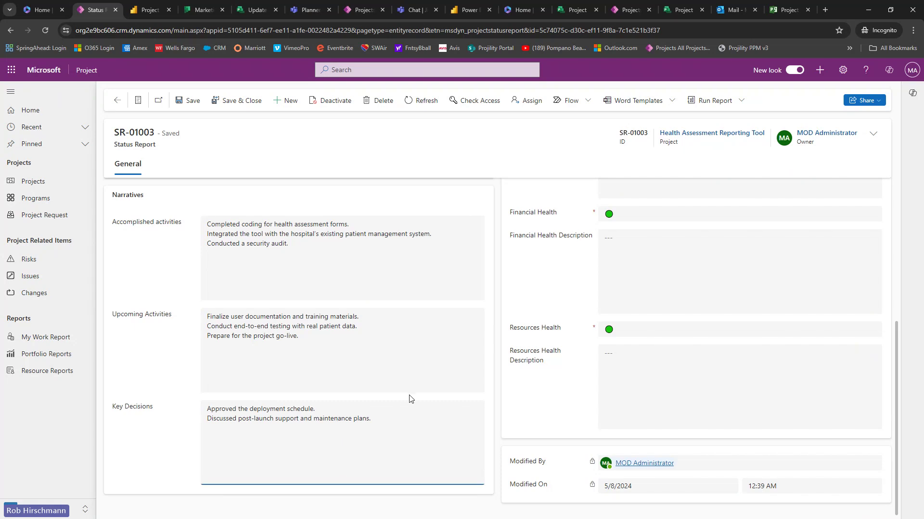
scroll(410, 397, up, 5)
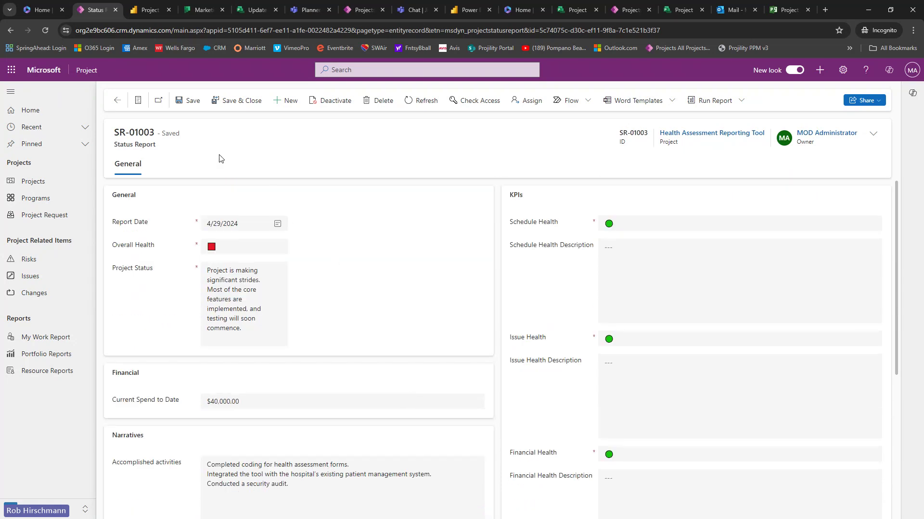
click(118, 101)
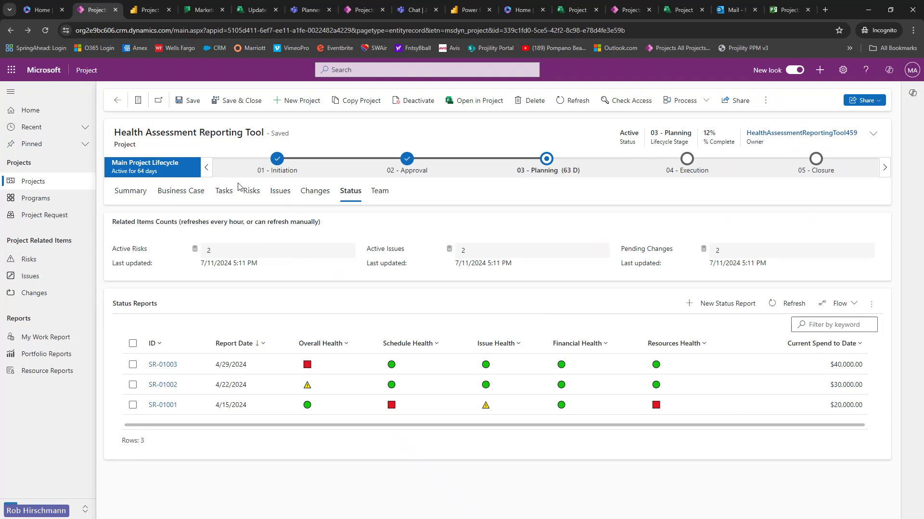
Open the Portfolio Reports with a Power BI sign-in and view the Portfolio Dashboard charts.
click(54, 356)
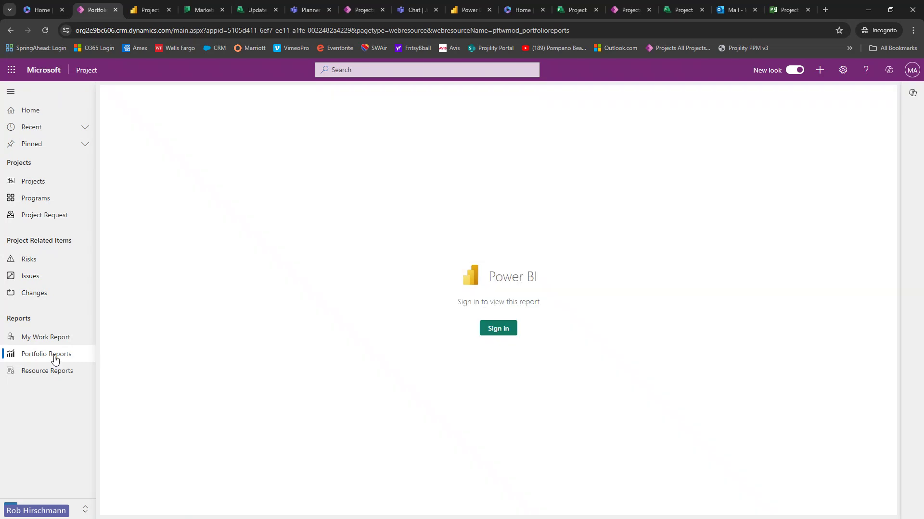
click(481, 329)
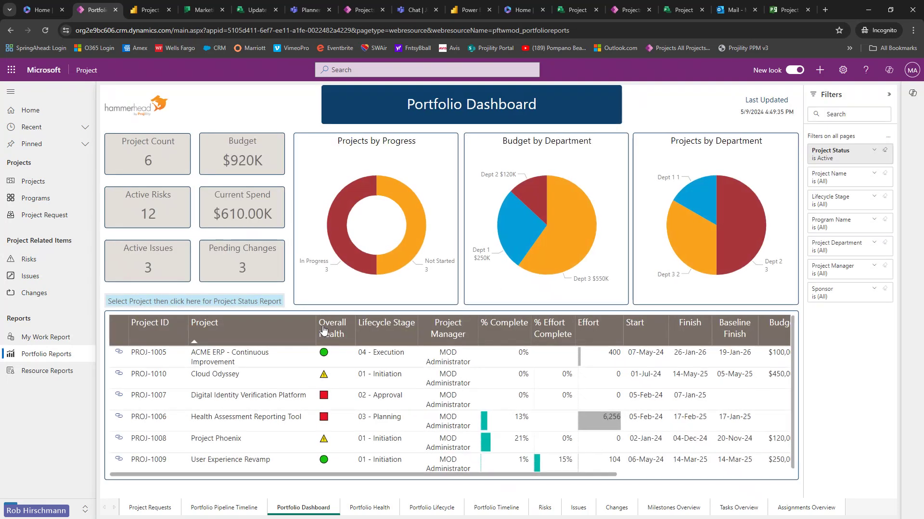
mouse_move(373, 185)
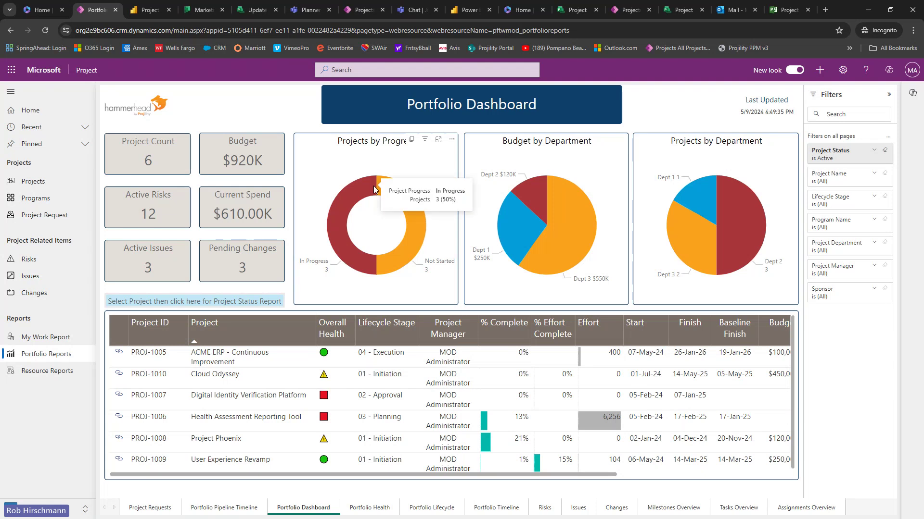
mouse_move(701, 193)
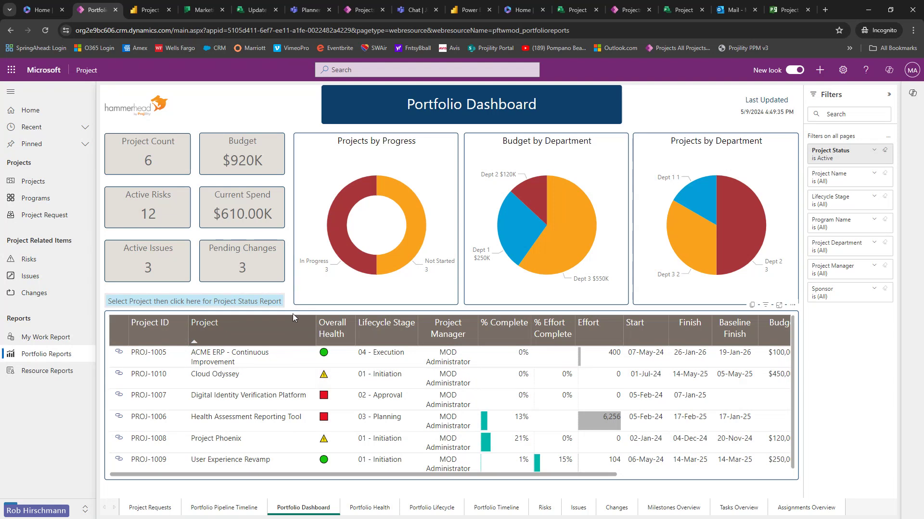
Filter the Portfolio Dashboard to in-progress projects within the Dept 2 budget.
click(342, 249)
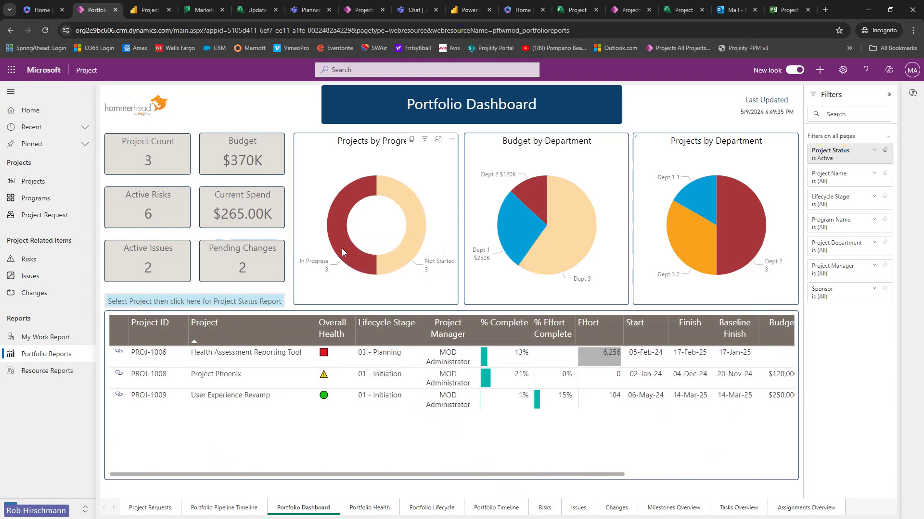
click(529, 201)
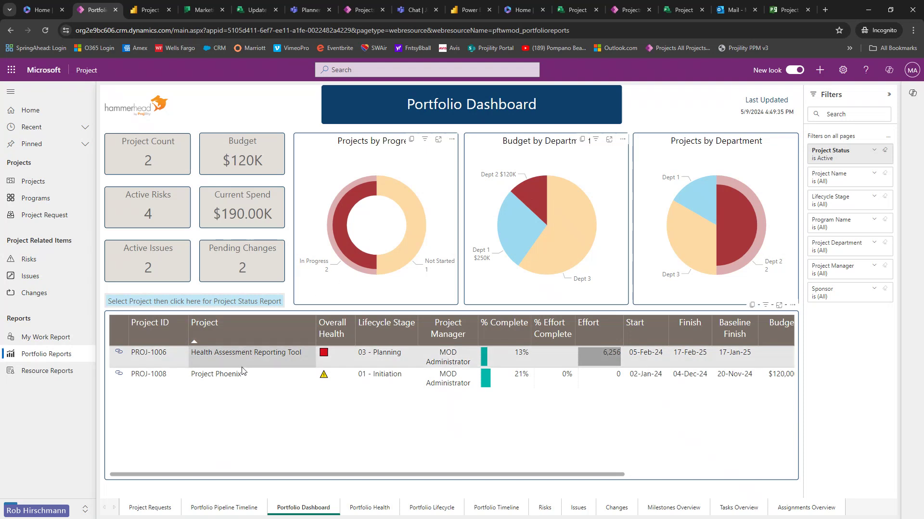
mouse_move(511, 175)
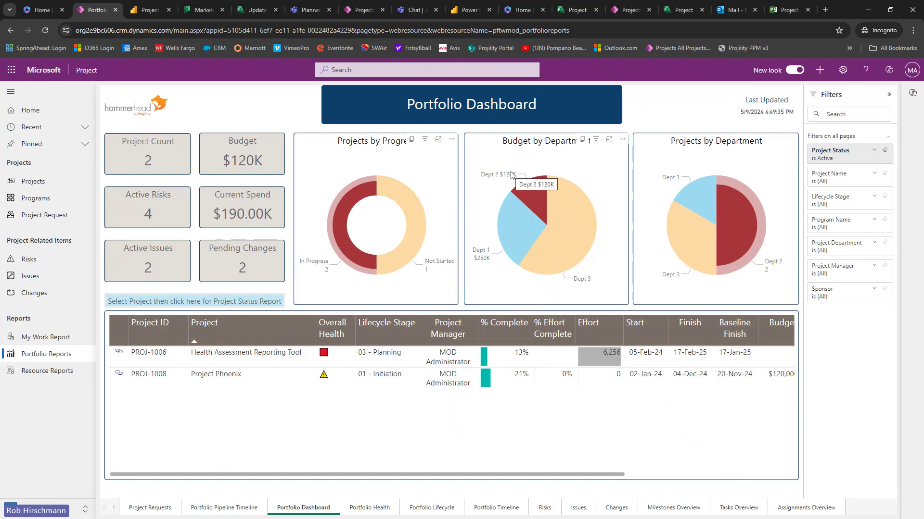
mouse_move(178, 309)
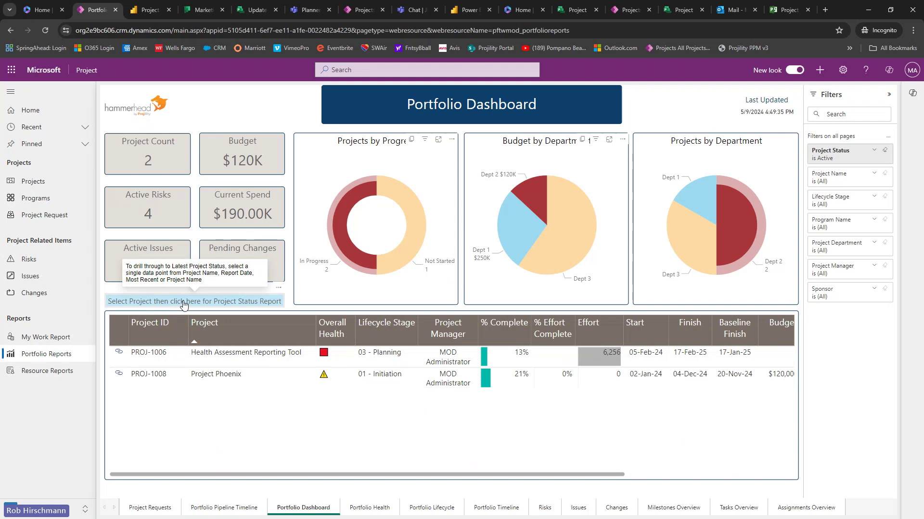
View the Project Status report for Health Assessment Reporting Tool from the dashboard, and return to the dashboard.
click(295, 357)
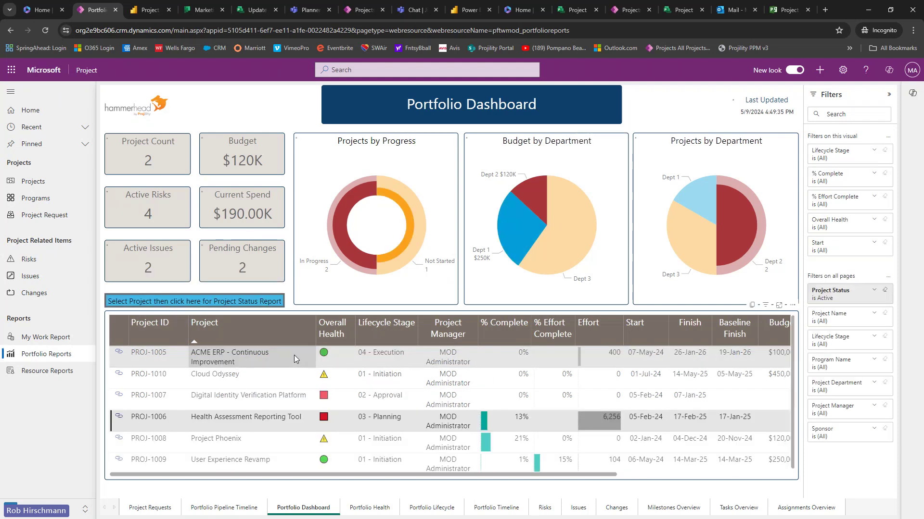
click(242, 304)
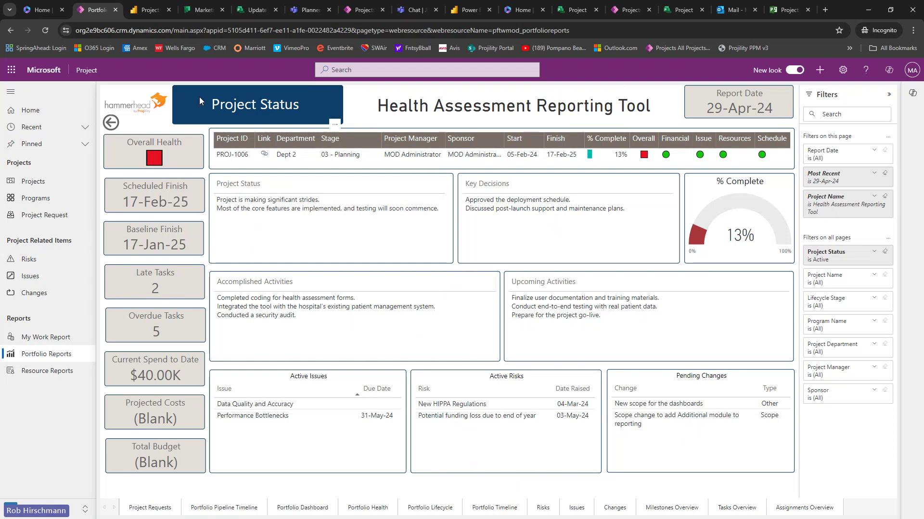
click(111, 123)
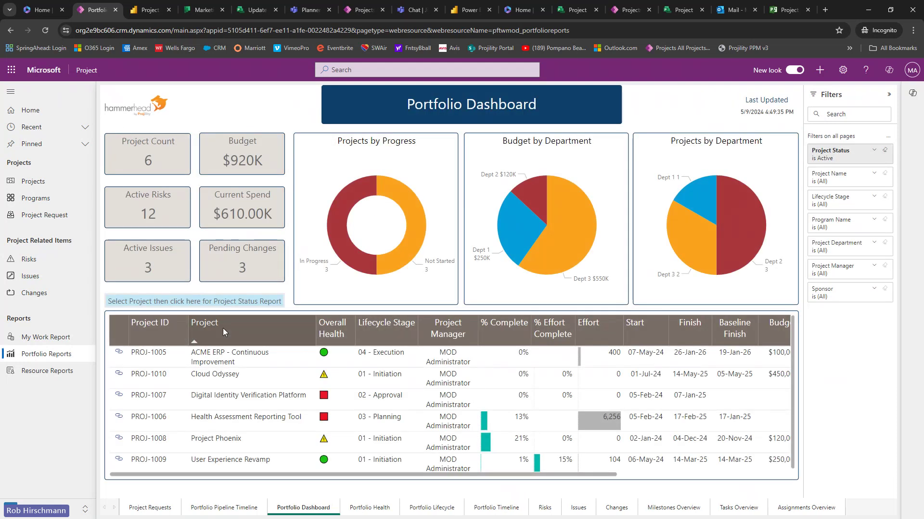
View the Portfolio Lifecycle report filtered by the Initiation, Approval and Execution stages in turn, and clear the filter.
click(424, 510)
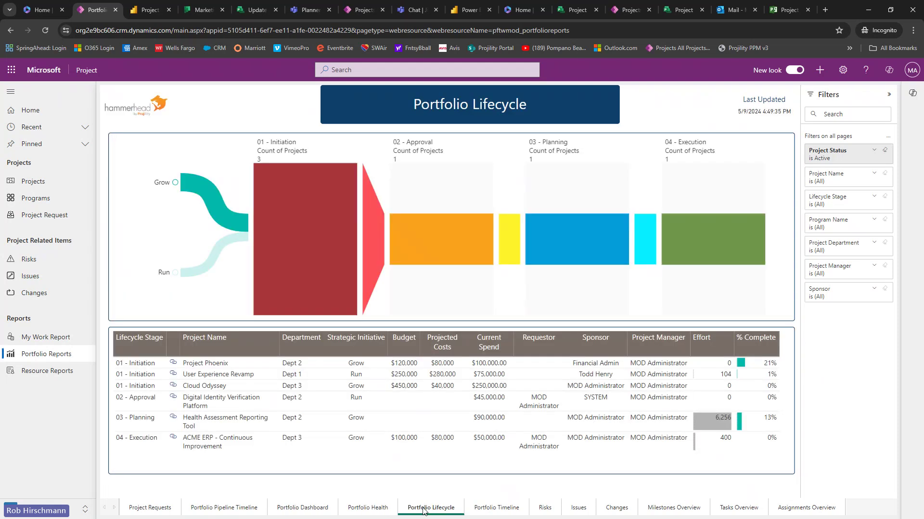
click(316, 200)
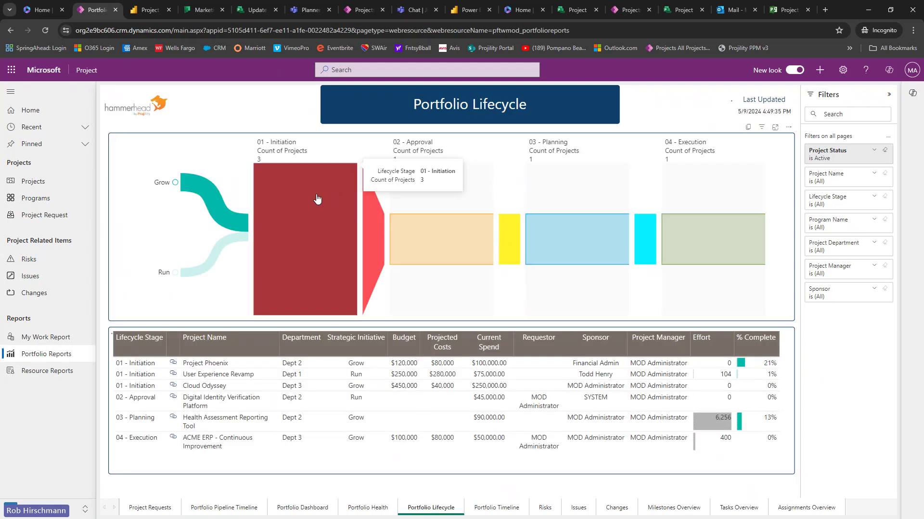
click(449, 245)
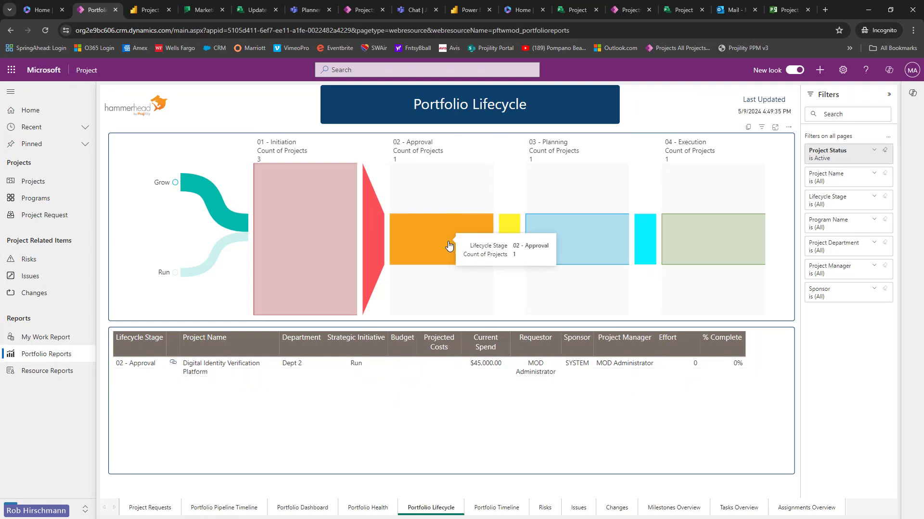
click(743, 234)
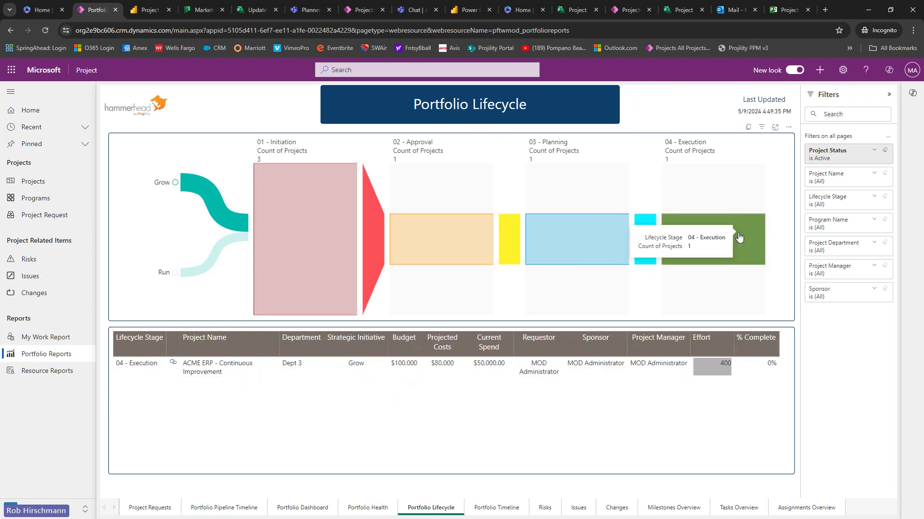
click(739, 237)
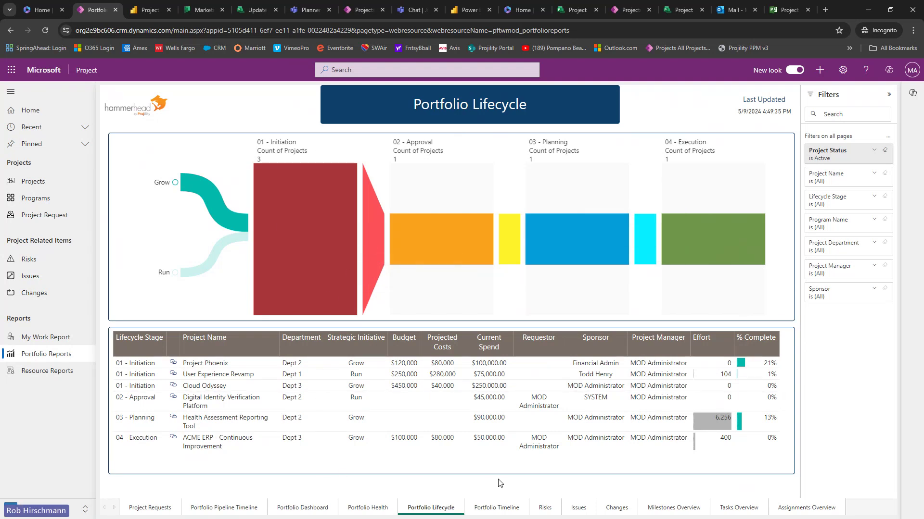
View the Portfolio Timeline report and highlight the projects in the 03 - Planning and 02 - Approval stages together.
click(510, 509)
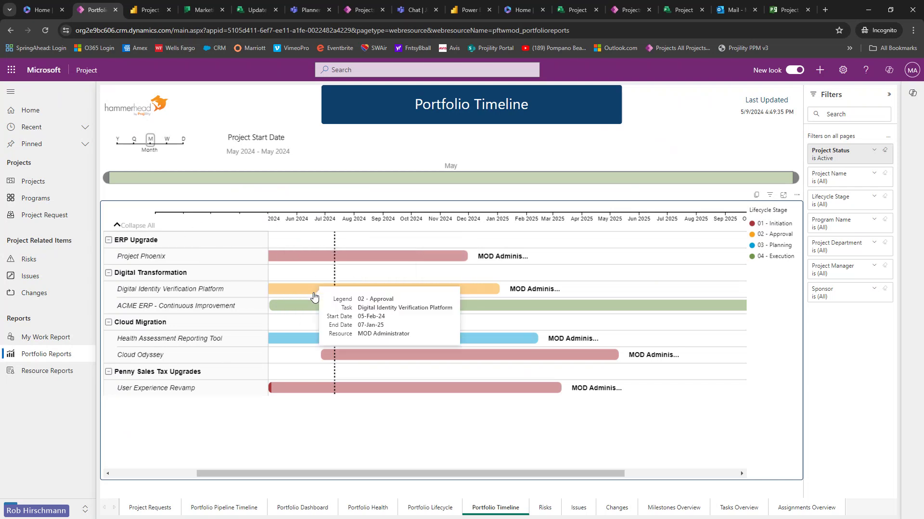
mouse_move(317, 341)
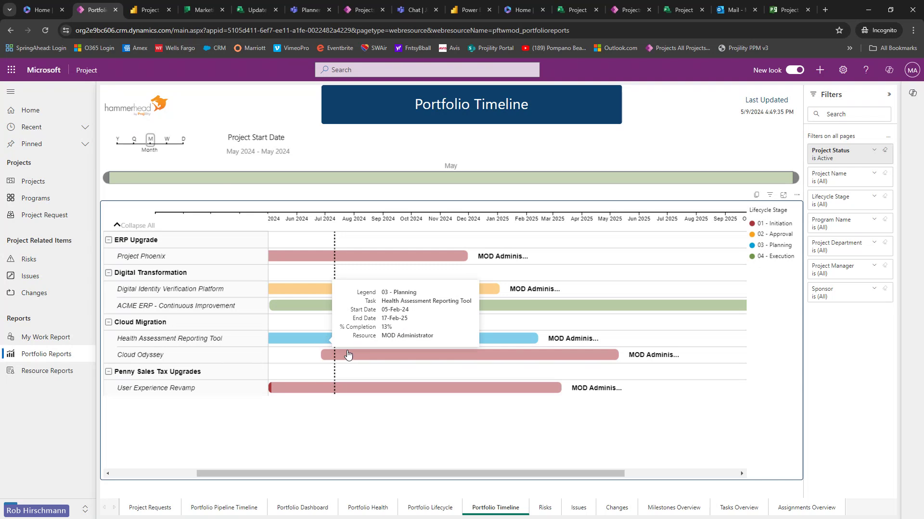
click(772, 248)
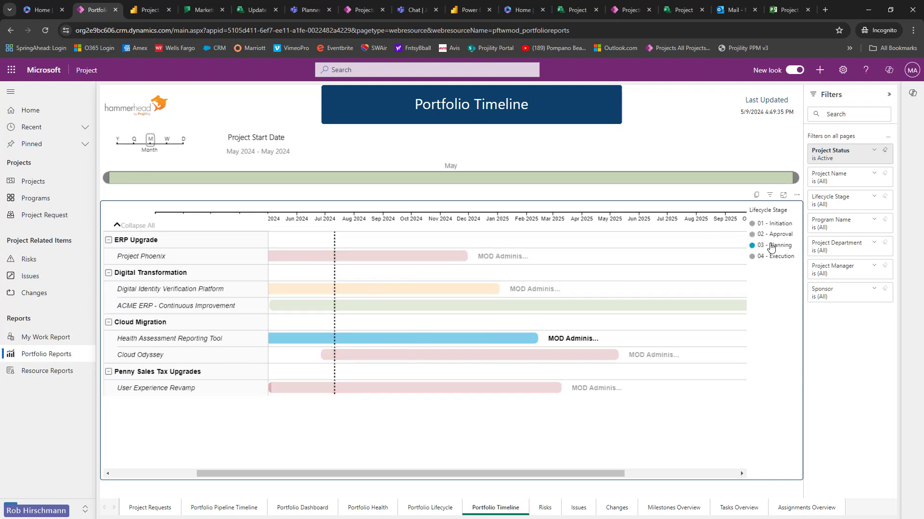
ctrl+click(773, 236)
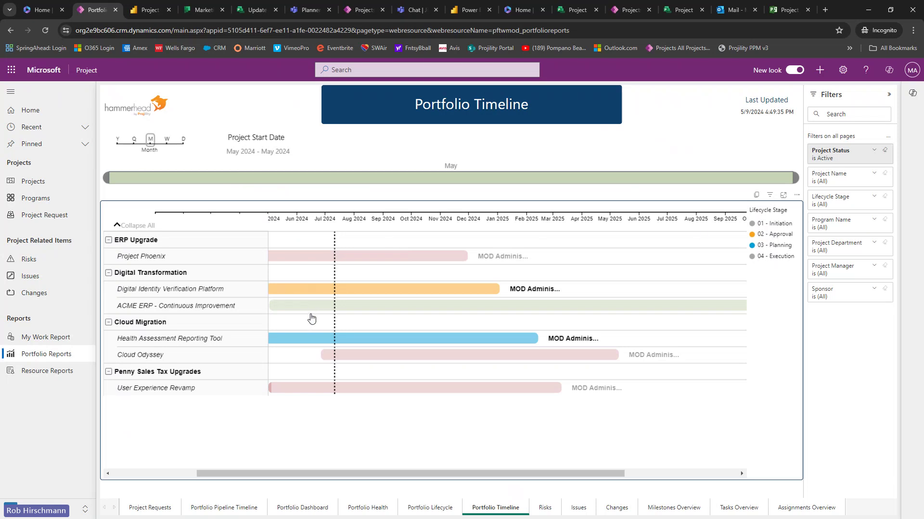
View the Milestones Overview report filtered to overdue milestones.
click(674, 508)
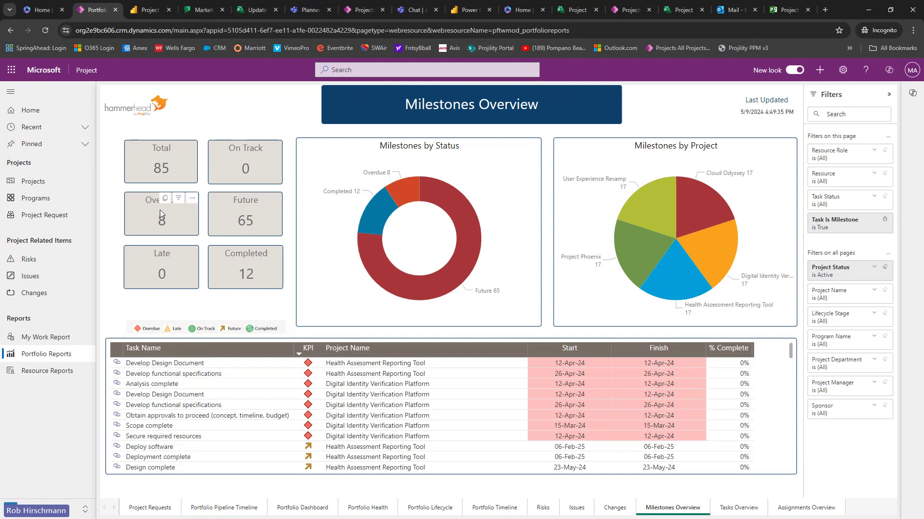
click(407, 203)
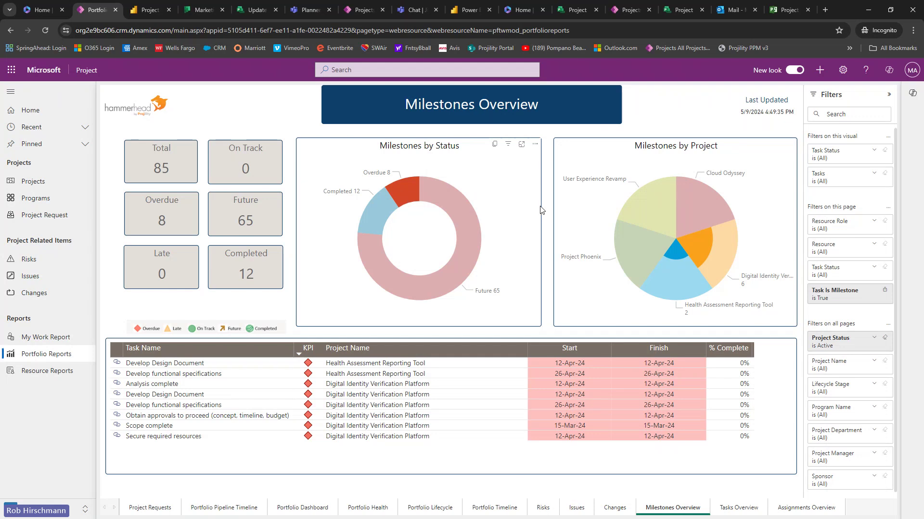
Filter the Milestones Overview report to the overdue milestones of the Digital Identity Verification Platform project.
click(707, 244)
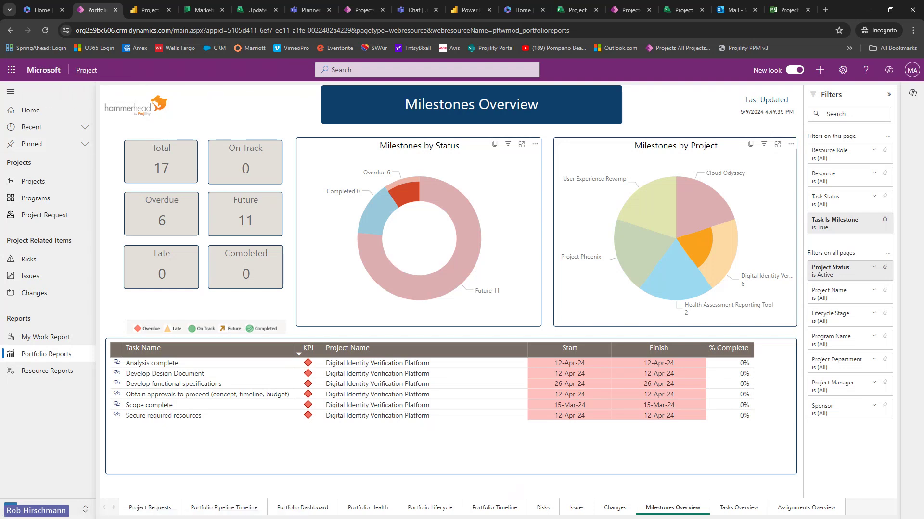
Open Copilot alongside the All Projects list and ask it "How many programs do we hvae?".
click(34, 182)
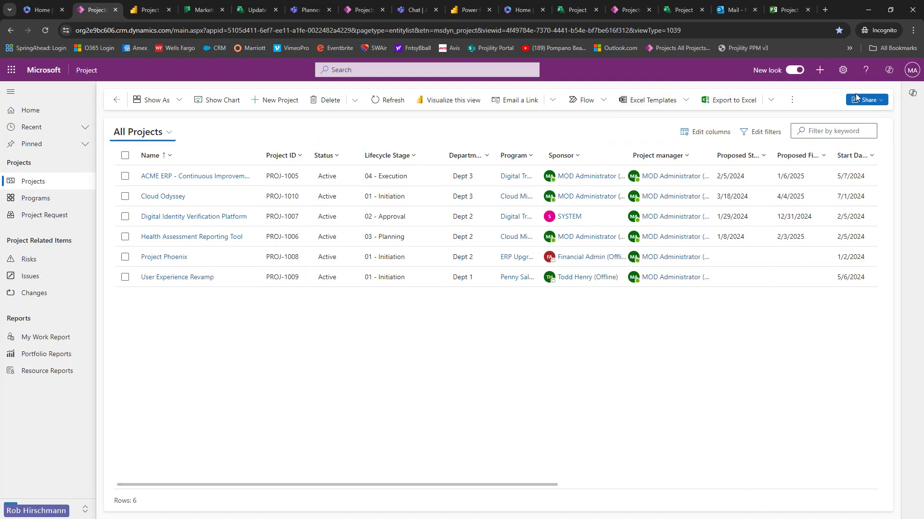
click(910, 96)
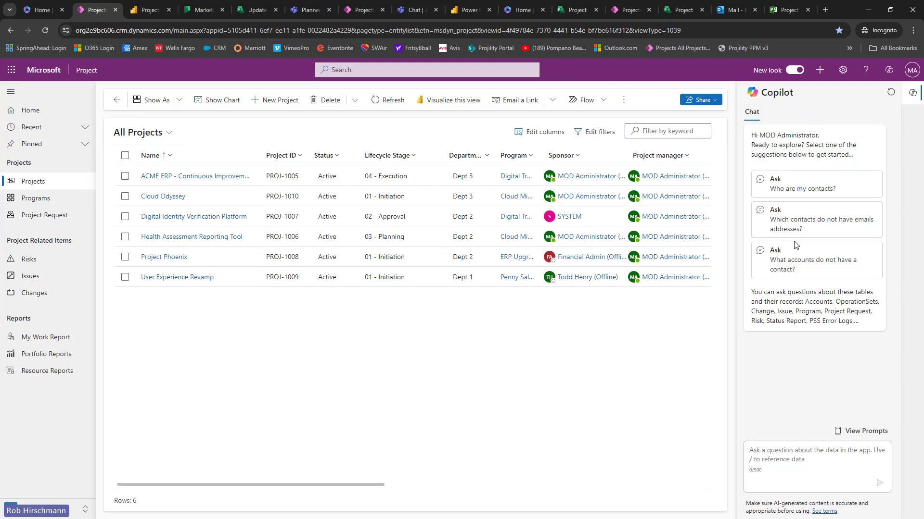
click(788, 460)
text(How ma)
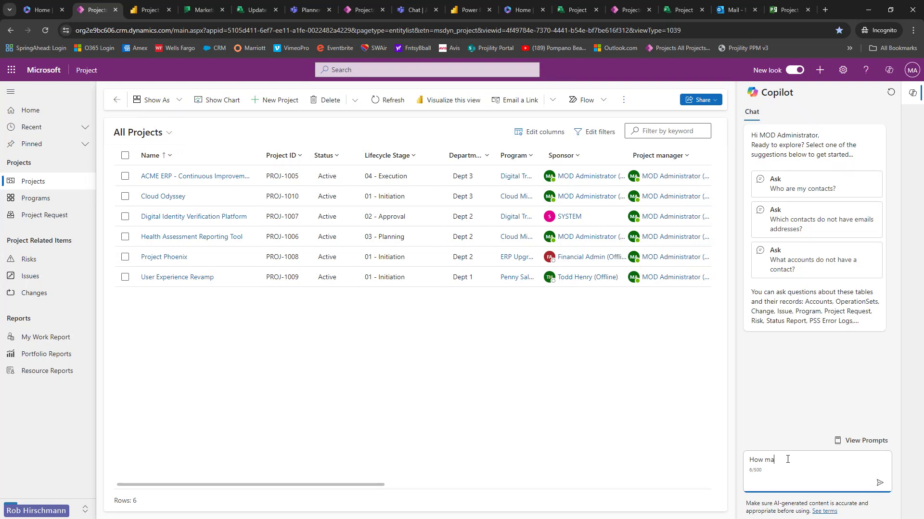
text(ny arograms do we hvae?)
key(Return)
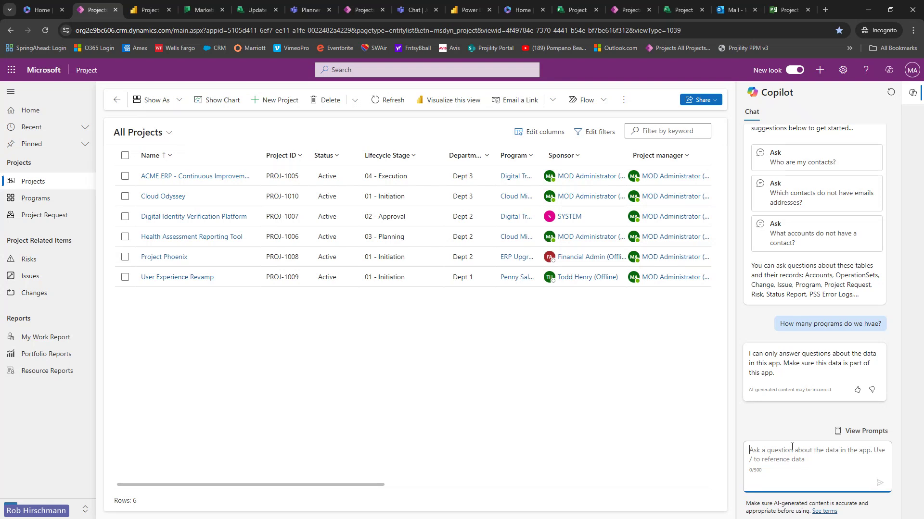
Ask Copilot the question again with the spelling corrected: "How many programs do we have?".
text(How many)
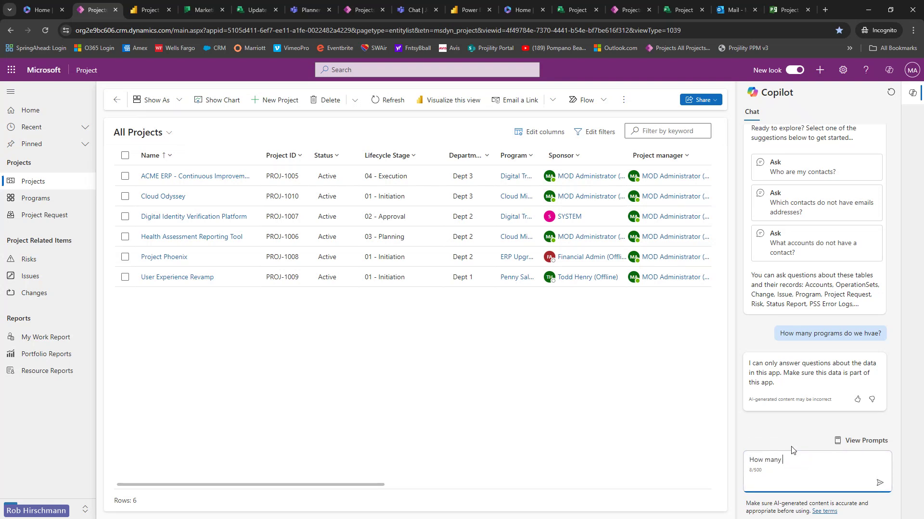
text( programs do we have?)
key(Return)
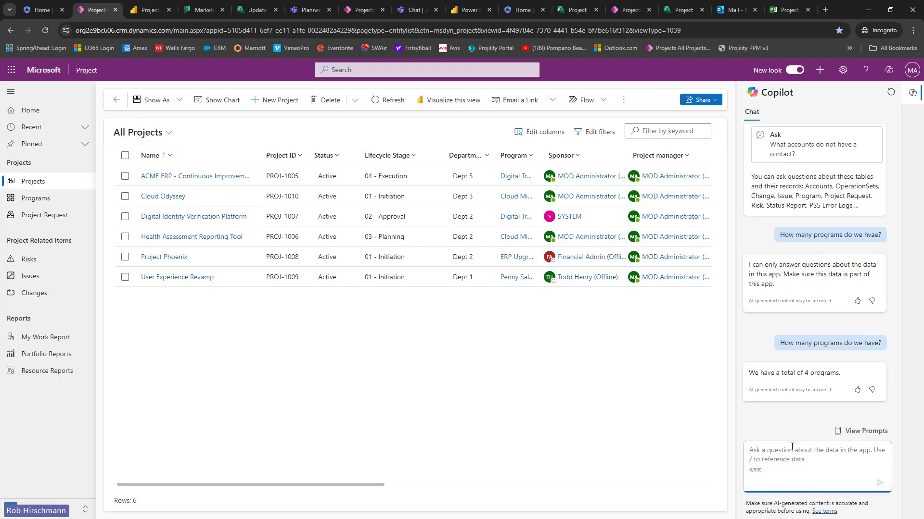
Ask Copilot "How many active projects are there?".
text(How many)
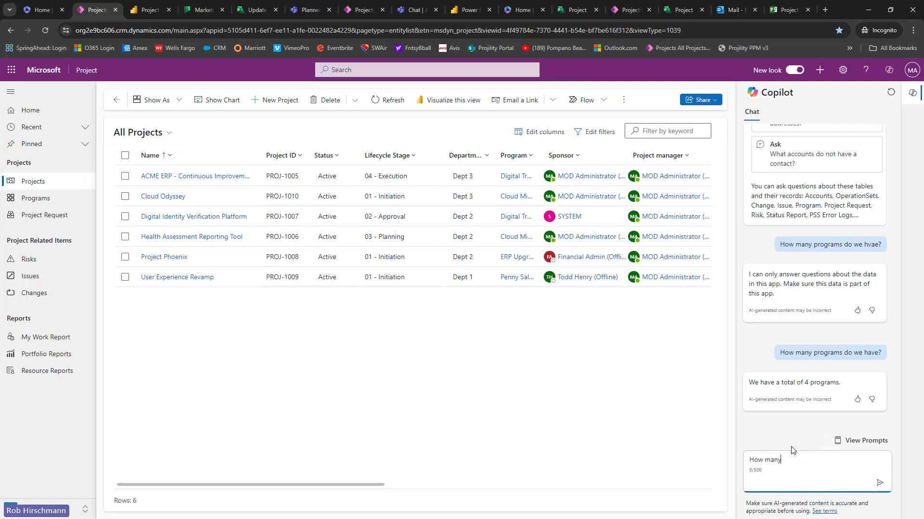
text( active projects are there?)
key(Return)
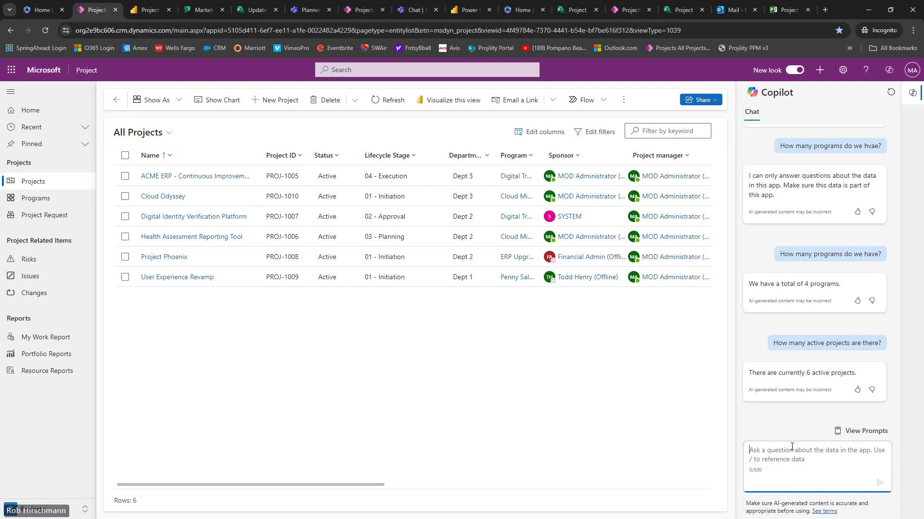
Ask Copilot "How many risks are there on the Health Assessment Reporting Tool project?".
text(How mnay)
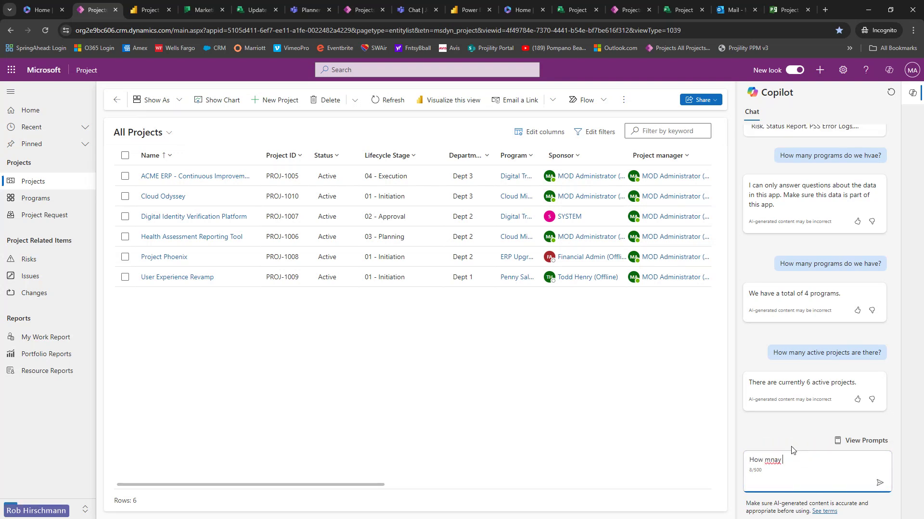
text( risk)
key(BackSpace)
key(BackSpace)
key(BackSpace)
key(BackSpace)
key(BackSpace)
key(BackSpace)
key(BackSpace)
key(BackSpace)
key(BackSpace)
key(BackSpace)
key(BackSpace)
key(BackSpace)
key(BackSpace)
key(BackSpace)
key(BackSpace)
key(BackSpace)
text(any risks are tehr)
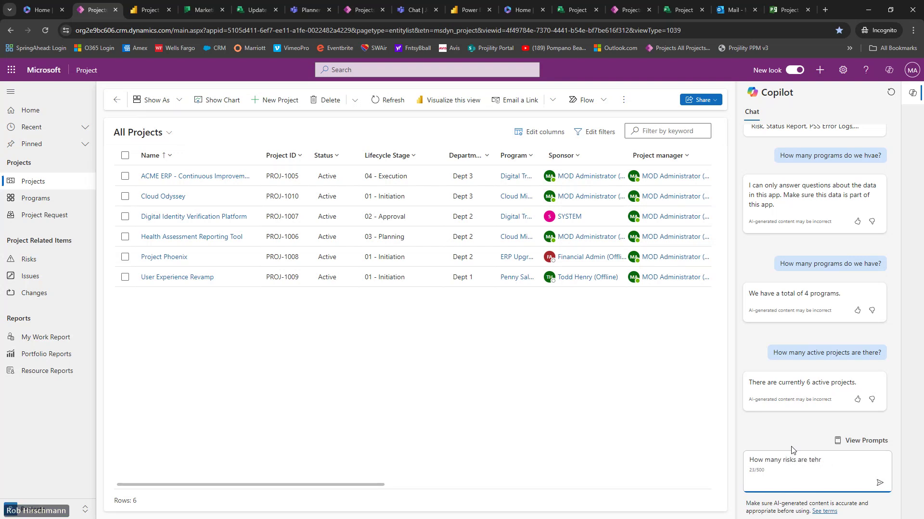
text(ehere on the Heal)
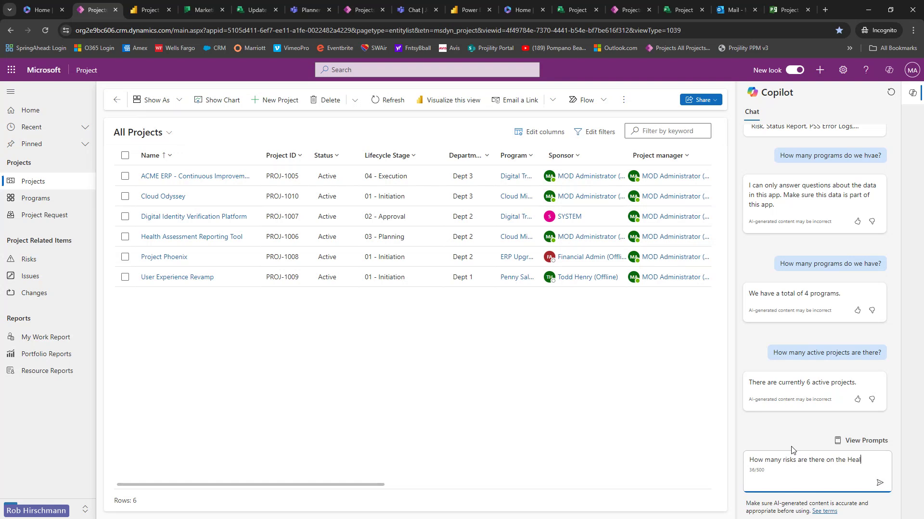
text(th Assessment)
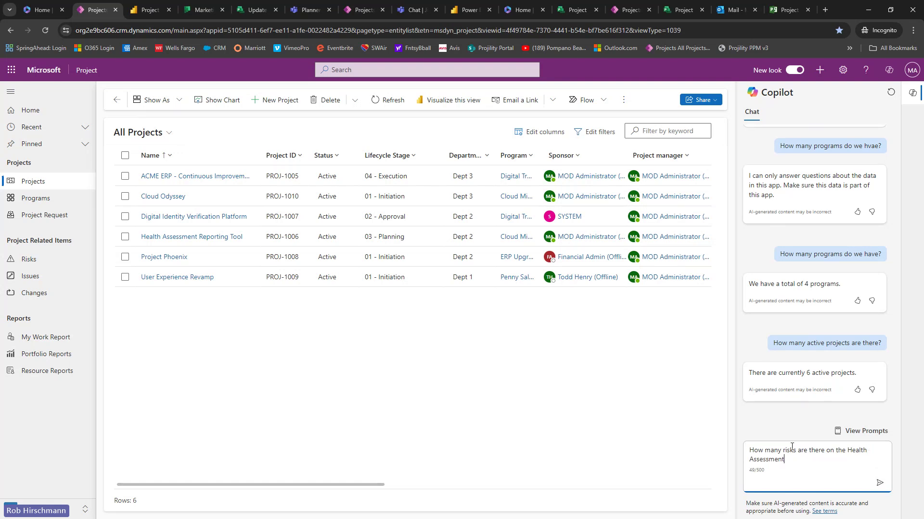
text( Reporting Tool project?)
key(Return)
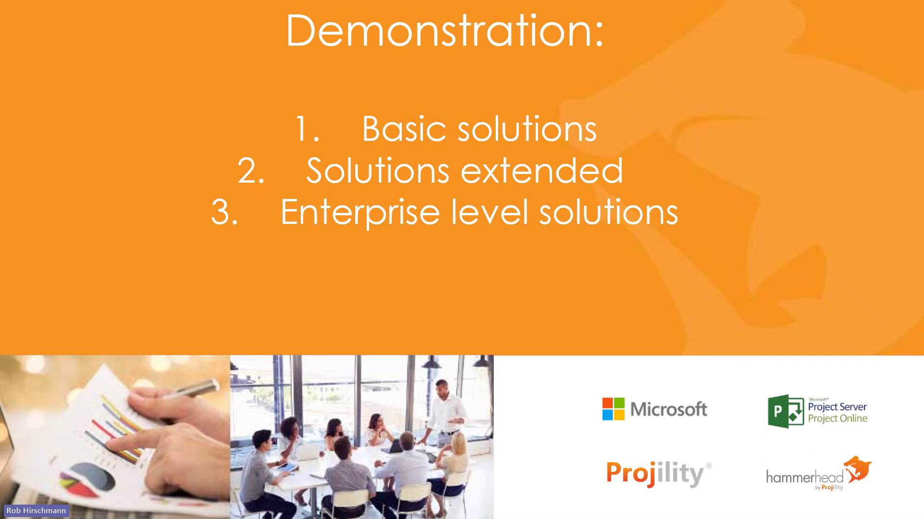
key(Right)
click(297, 258)
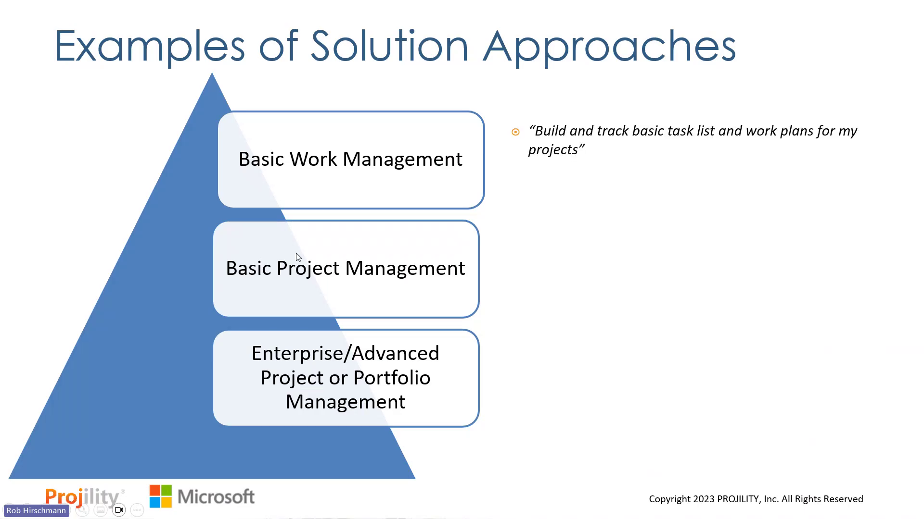